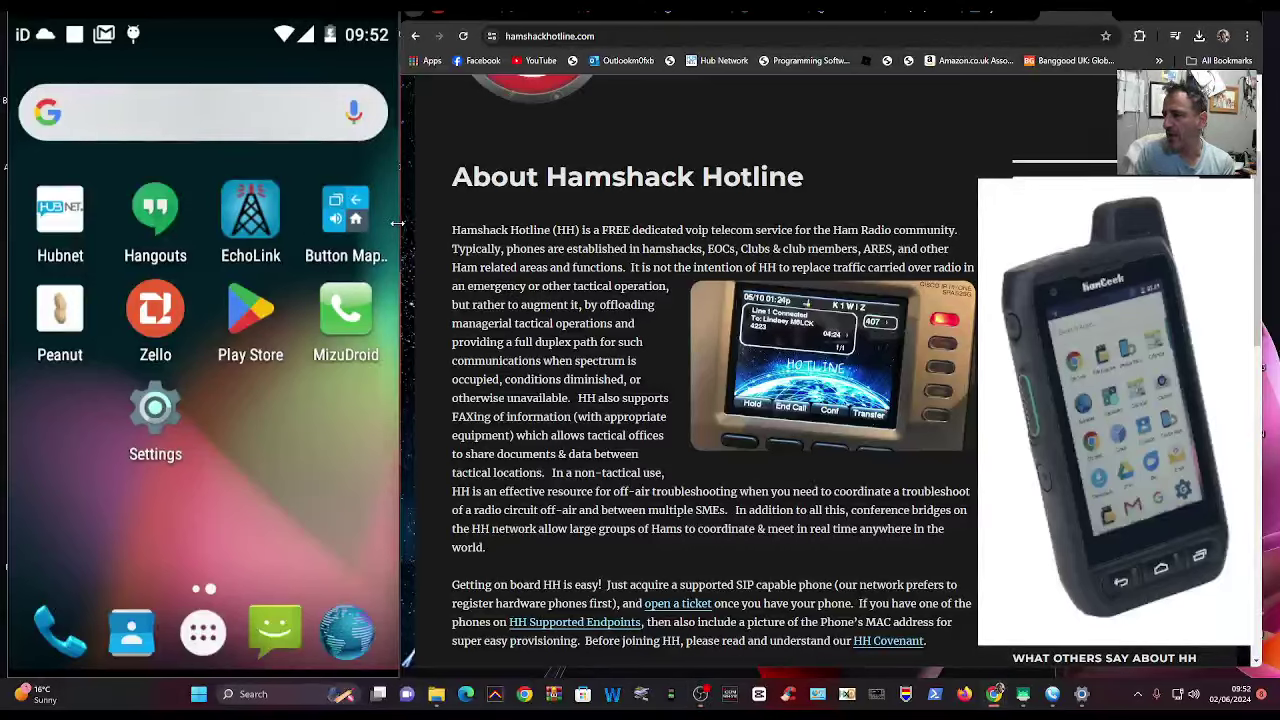
Read the About Hamshack Hotline page, and look over the Hams Over IP and MicroSIP websites.
drag(400, 228, 398, 228)
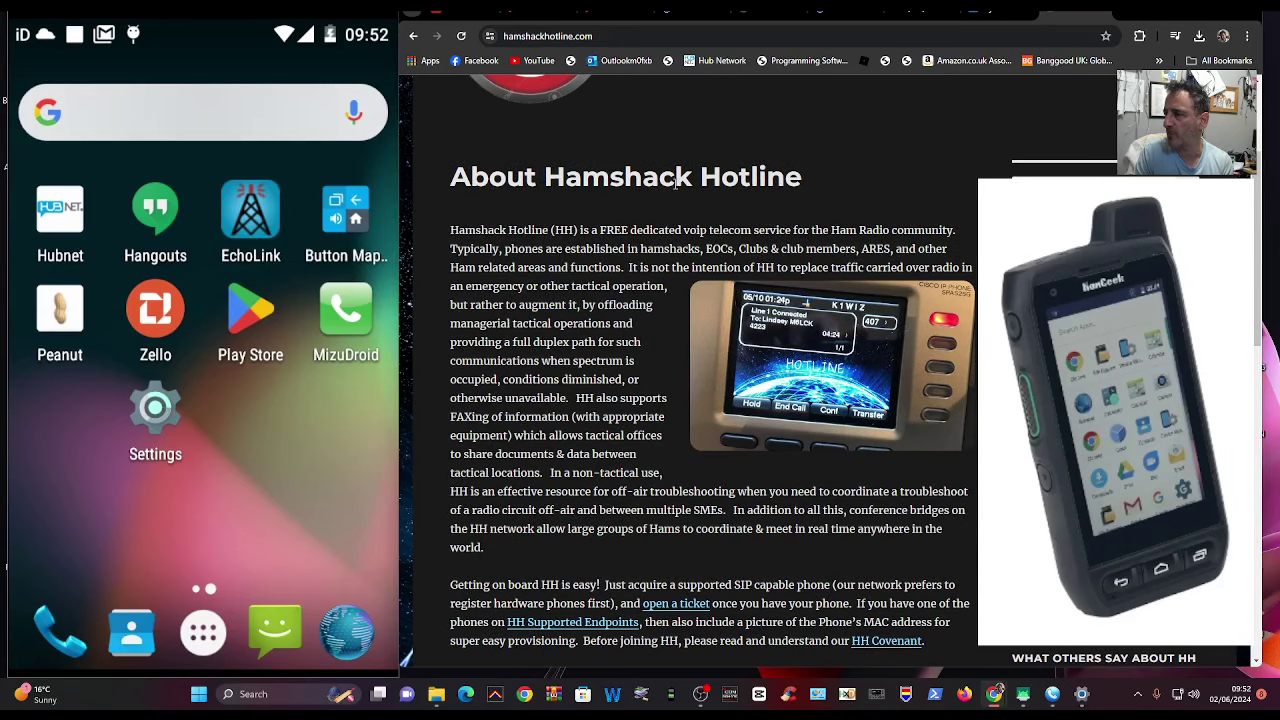
scroll(930, 198, down, 2)
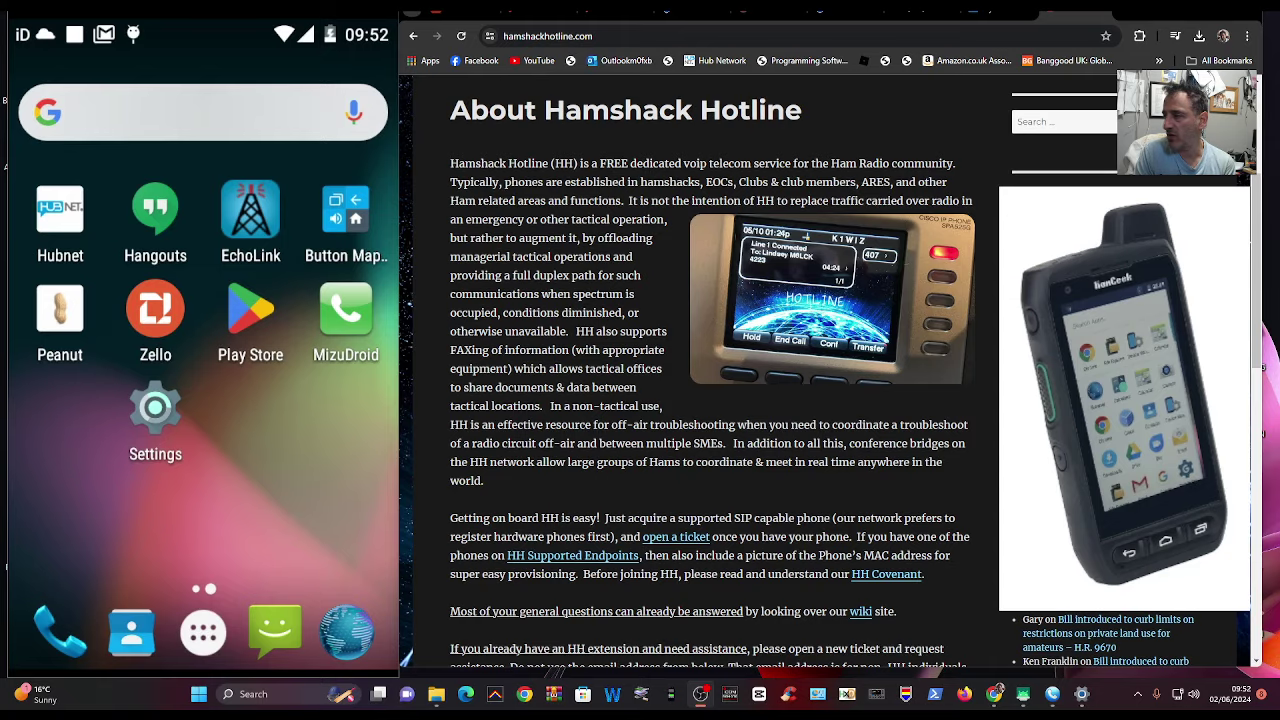
scroll(1120, 400, up, 3)
scroll(1120, 400, down, 8)
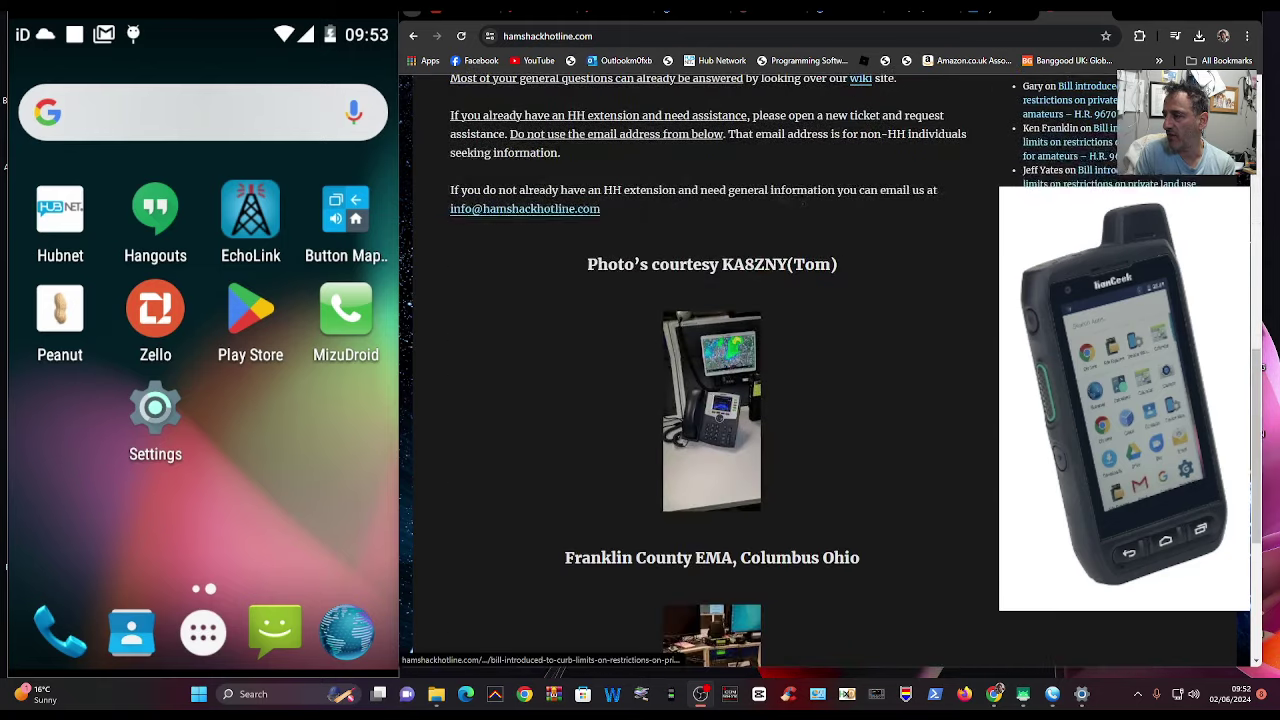
scroll(1120, 400, up, 5)
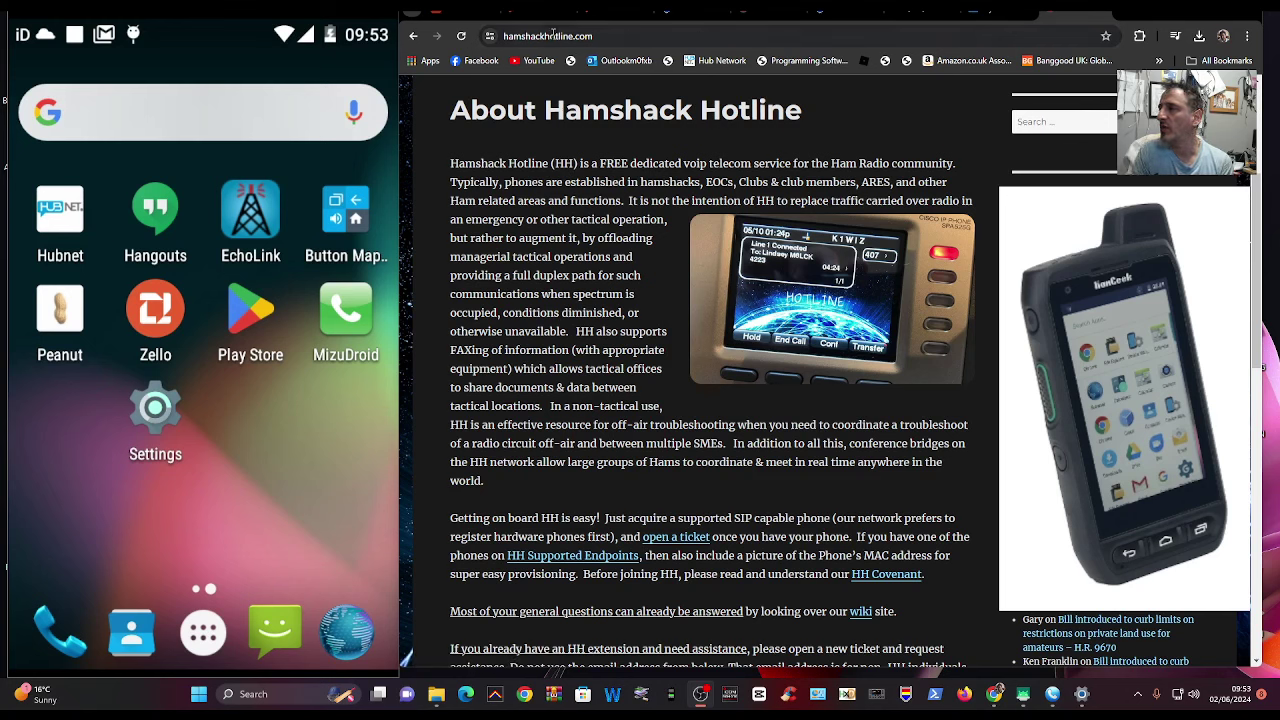
key(ctrl+Tab)
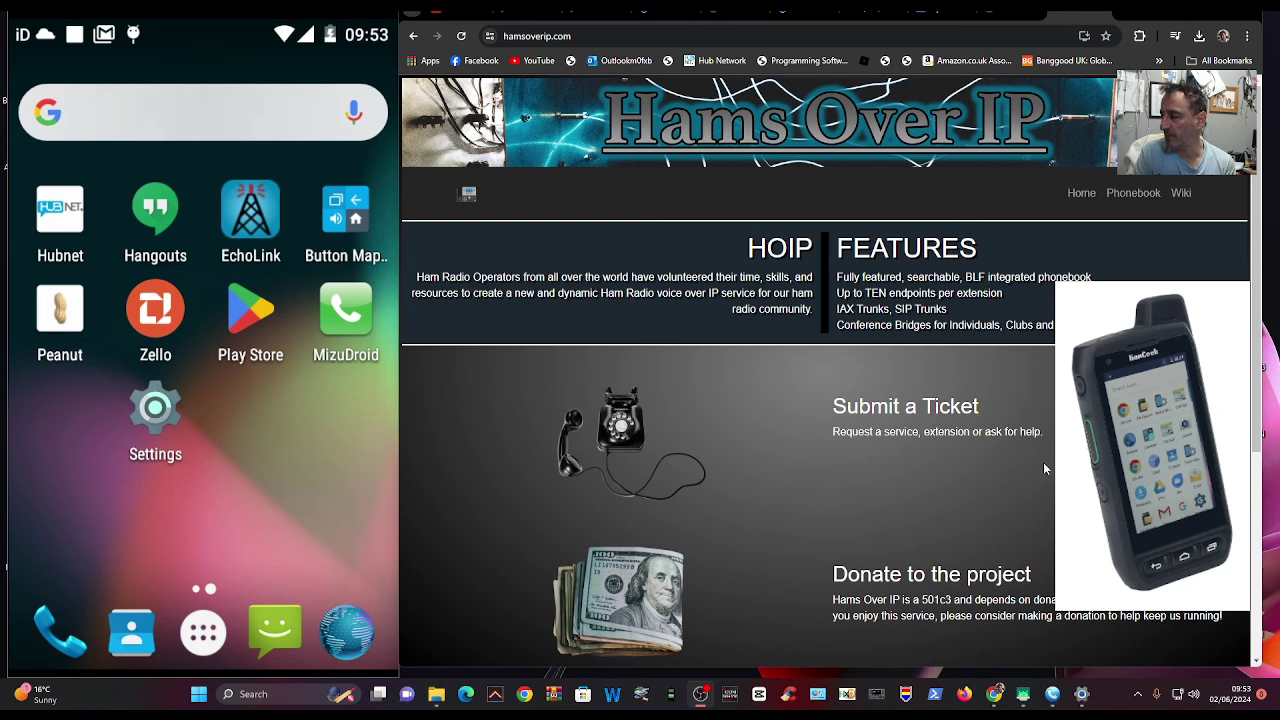
key(ctrl+Tab)
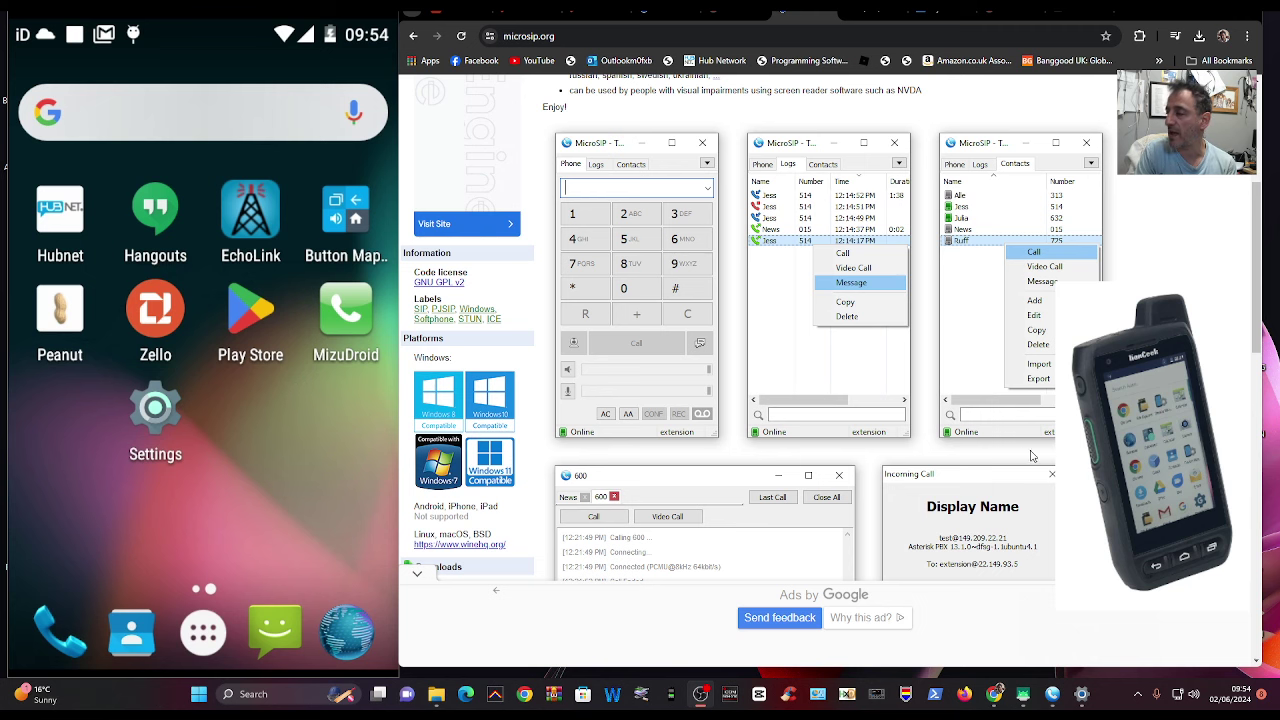
Examine the HAMSHACK HOTLINE SIP account's title, username and domain in the phone's softphone settings, and return to the dialer.
click(160, 462)
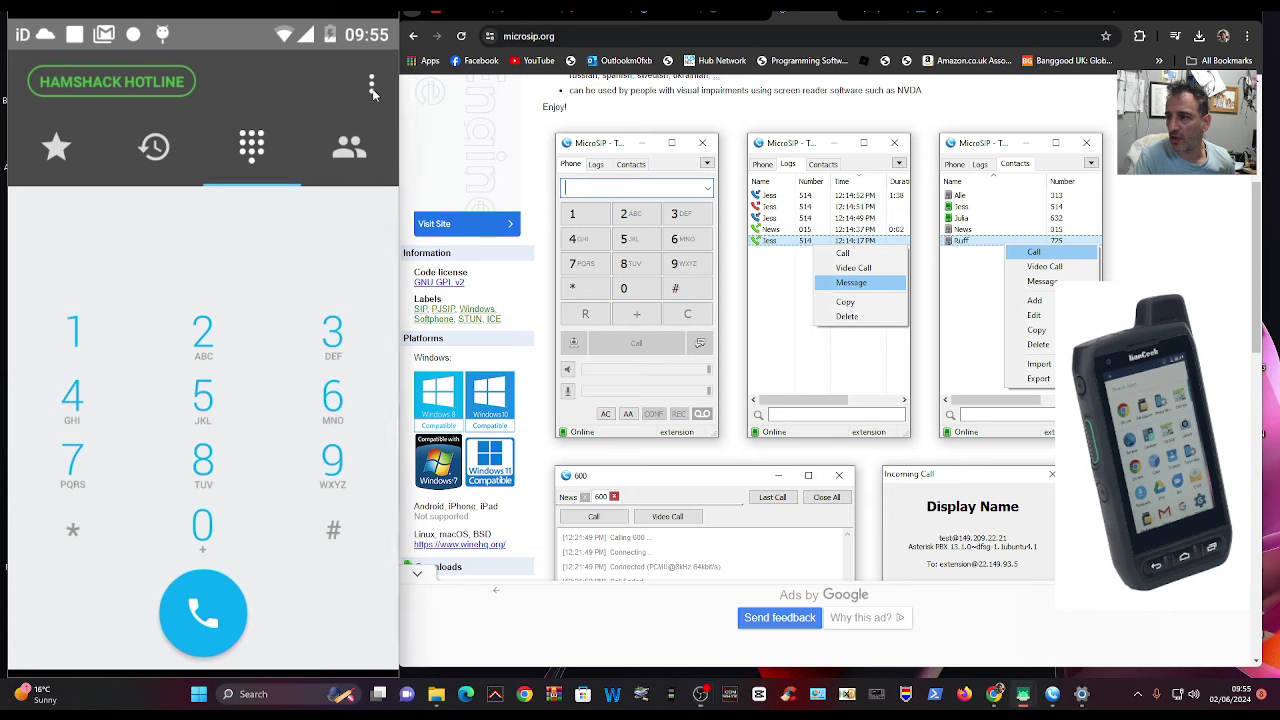
click(374, 88)
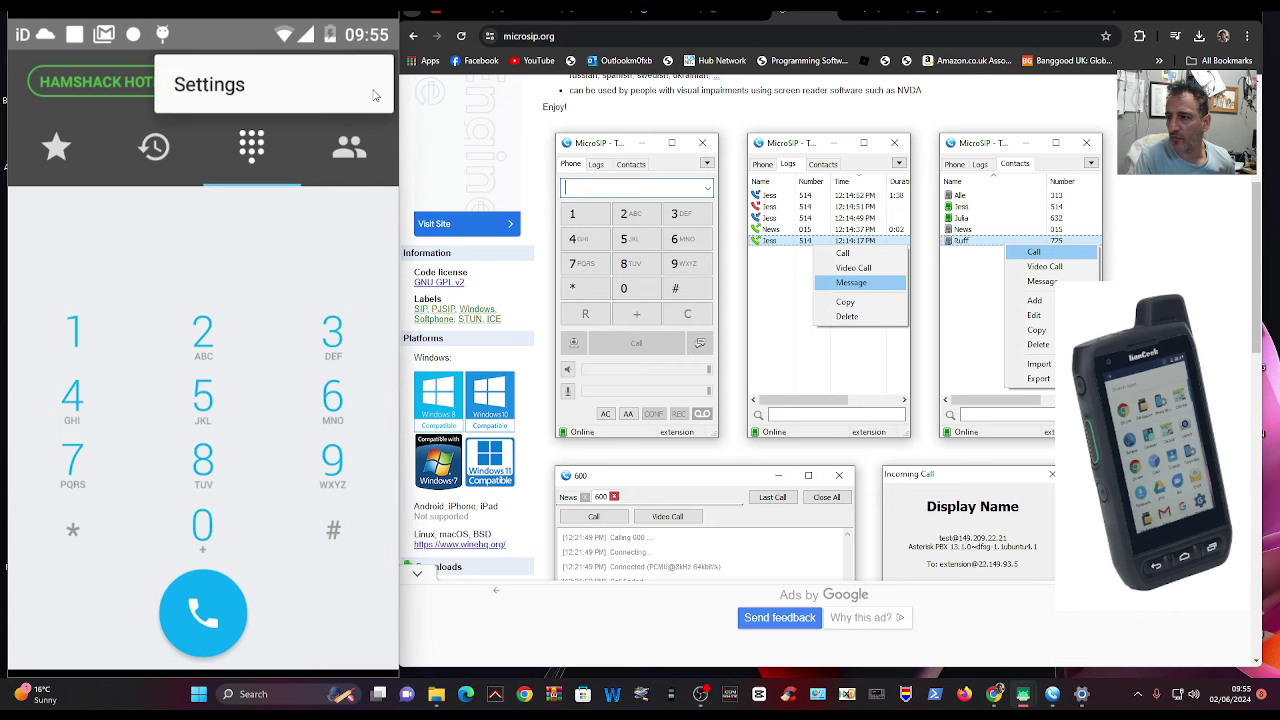
click(221, 90)
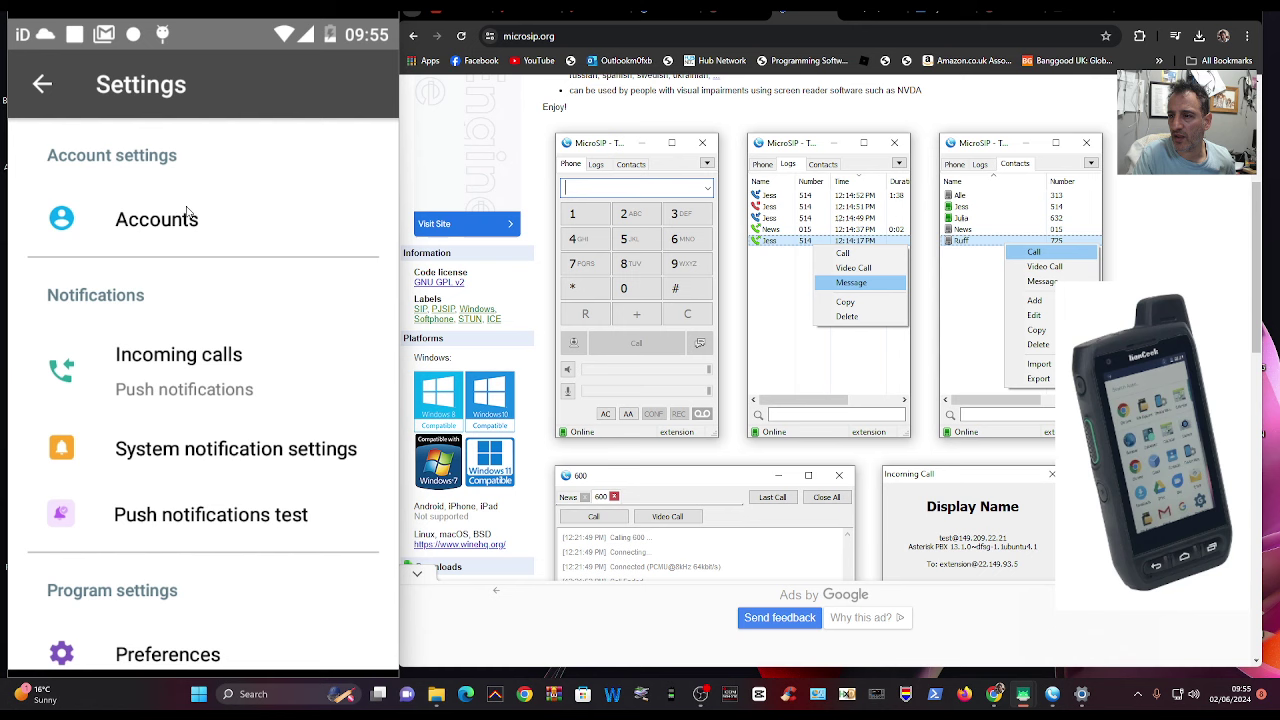
click(177, 221)
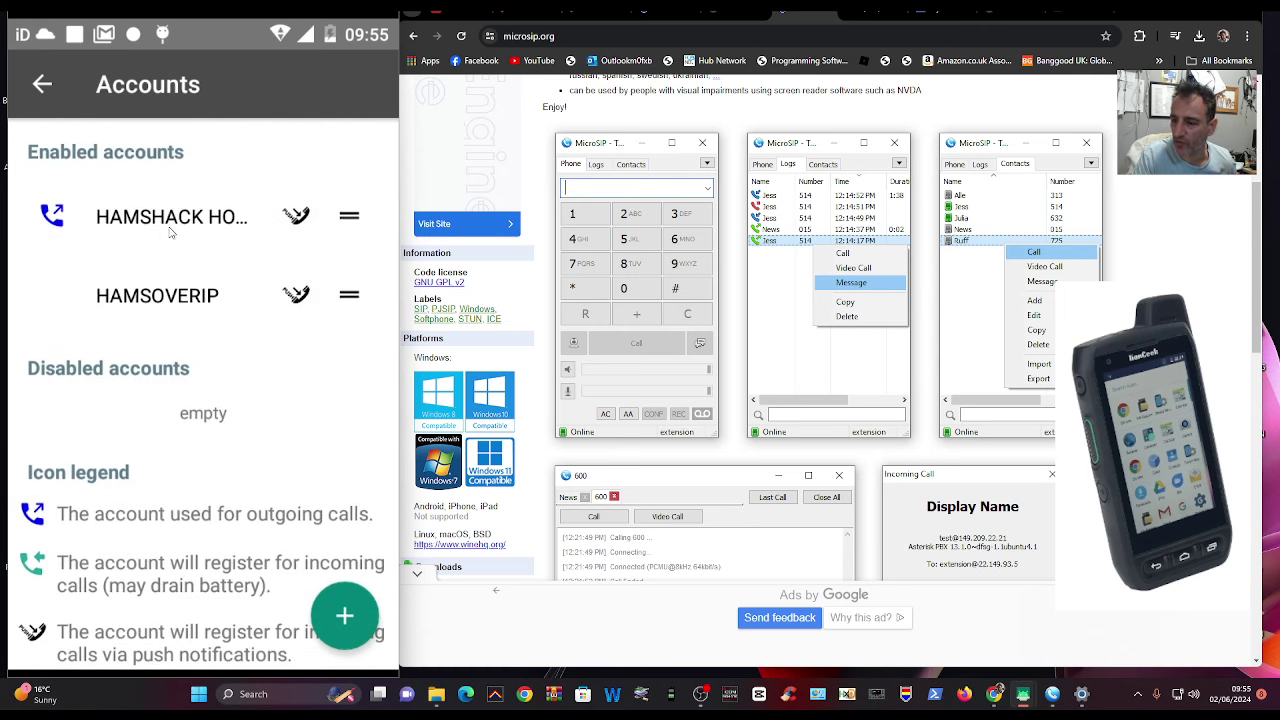
click(175, 222)
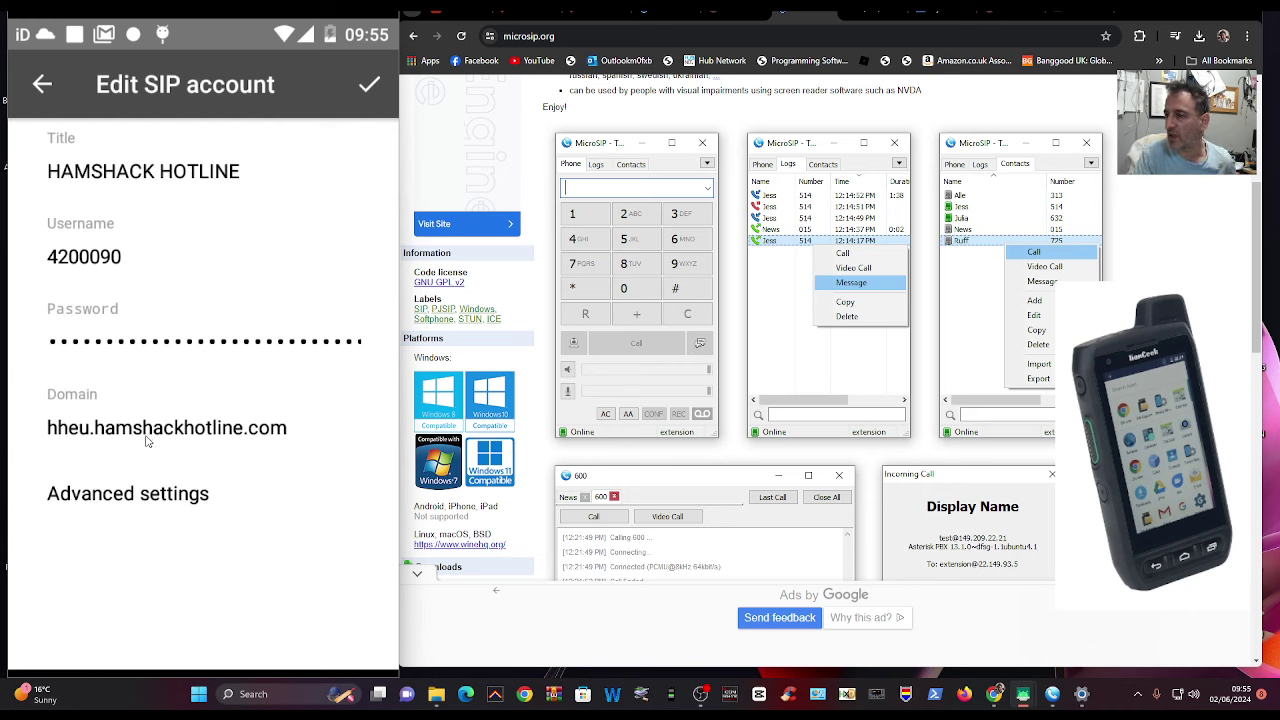
click(368, 87)
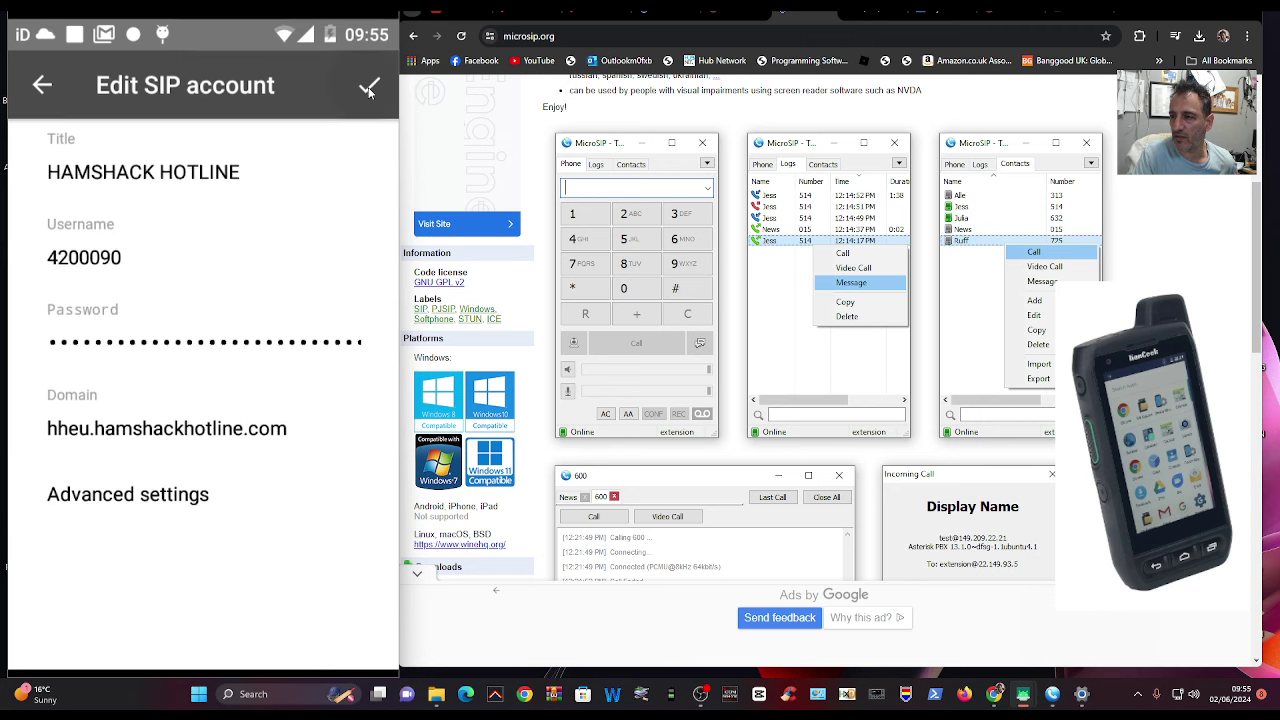
click(40, 86)
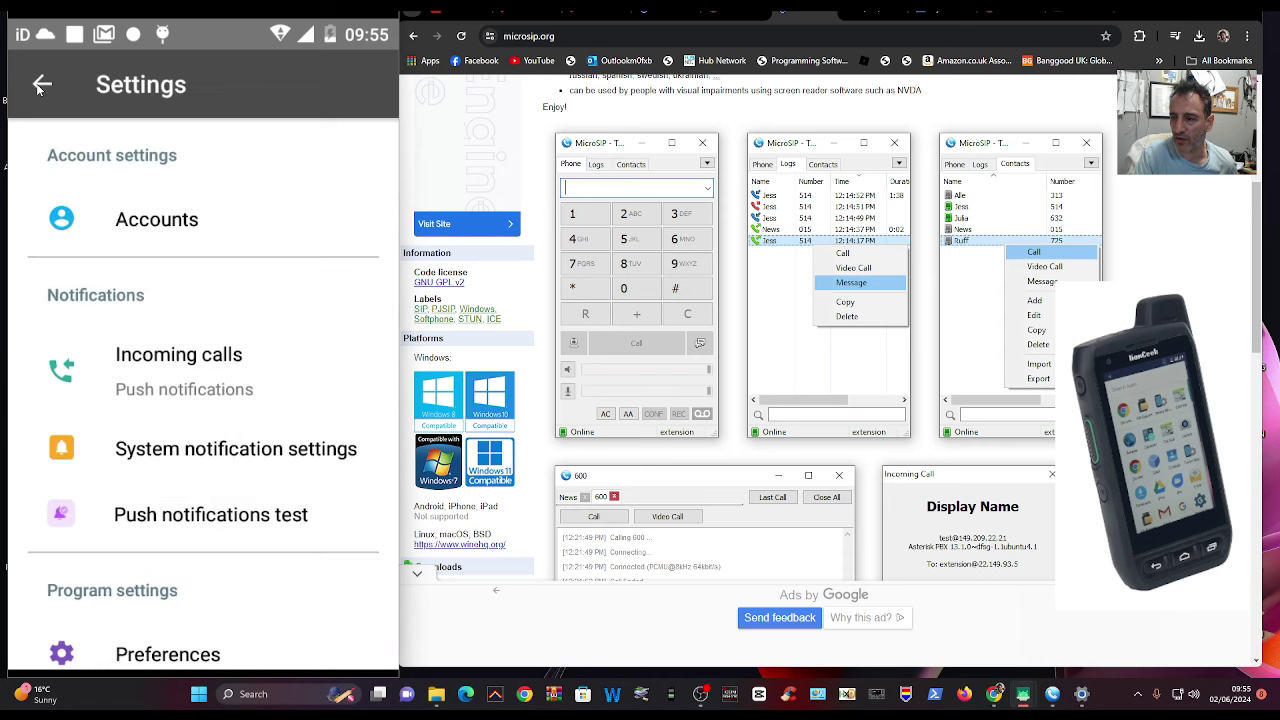
click(40, 86)
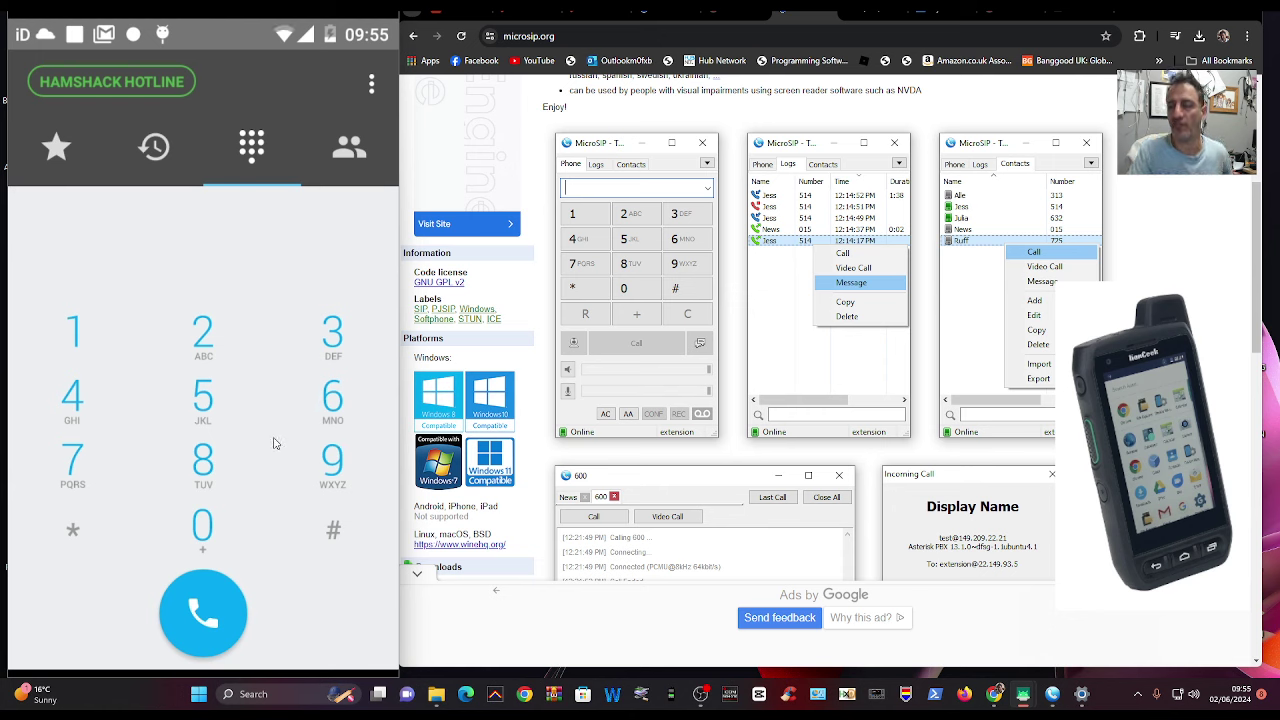
Call extension 94107 from the phone through the HAMSHACK HOTLINE account, and end the call.
click(344, 466)
click(74, 394)
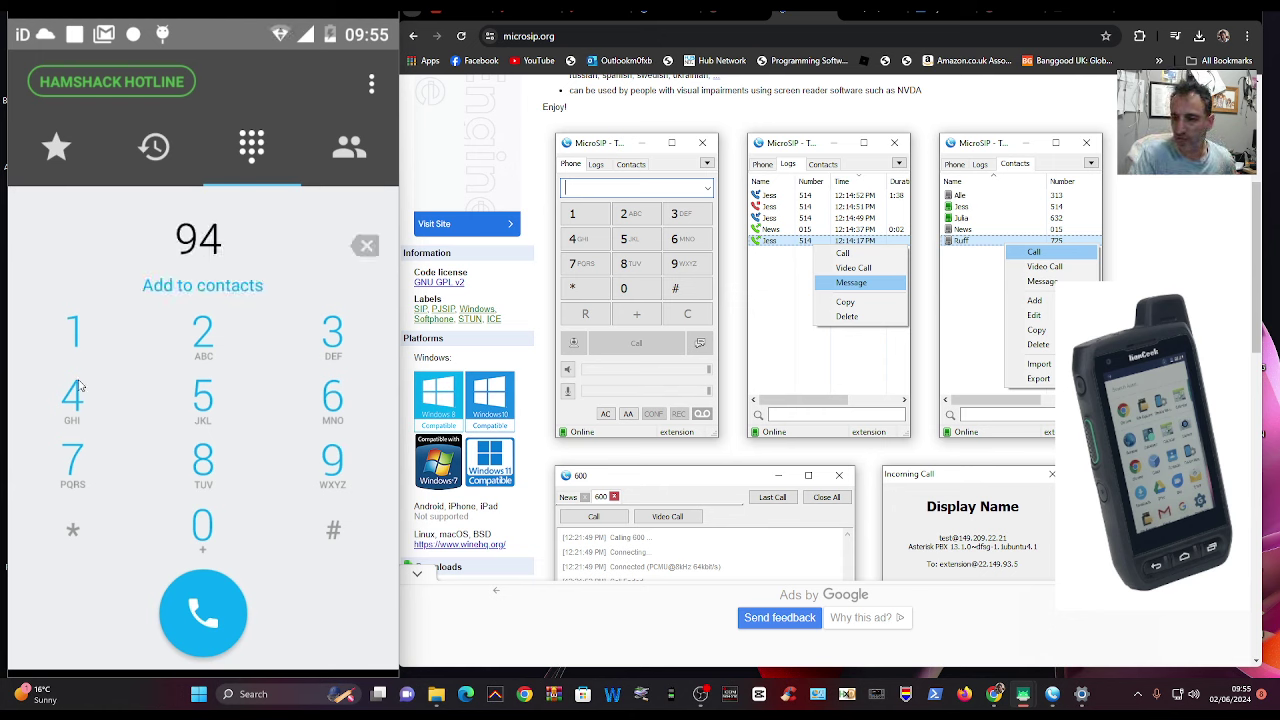
click(73, 331)
click(204, 530)
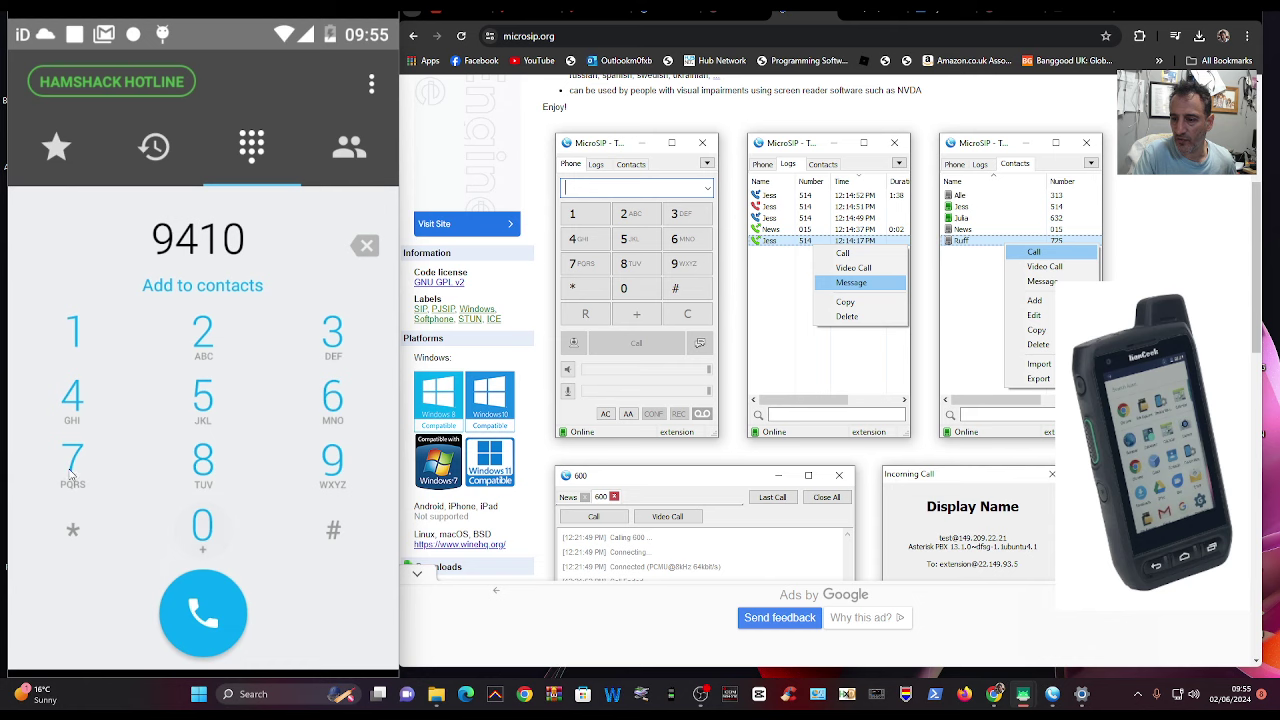
click(72, 462)
click(204, 600)
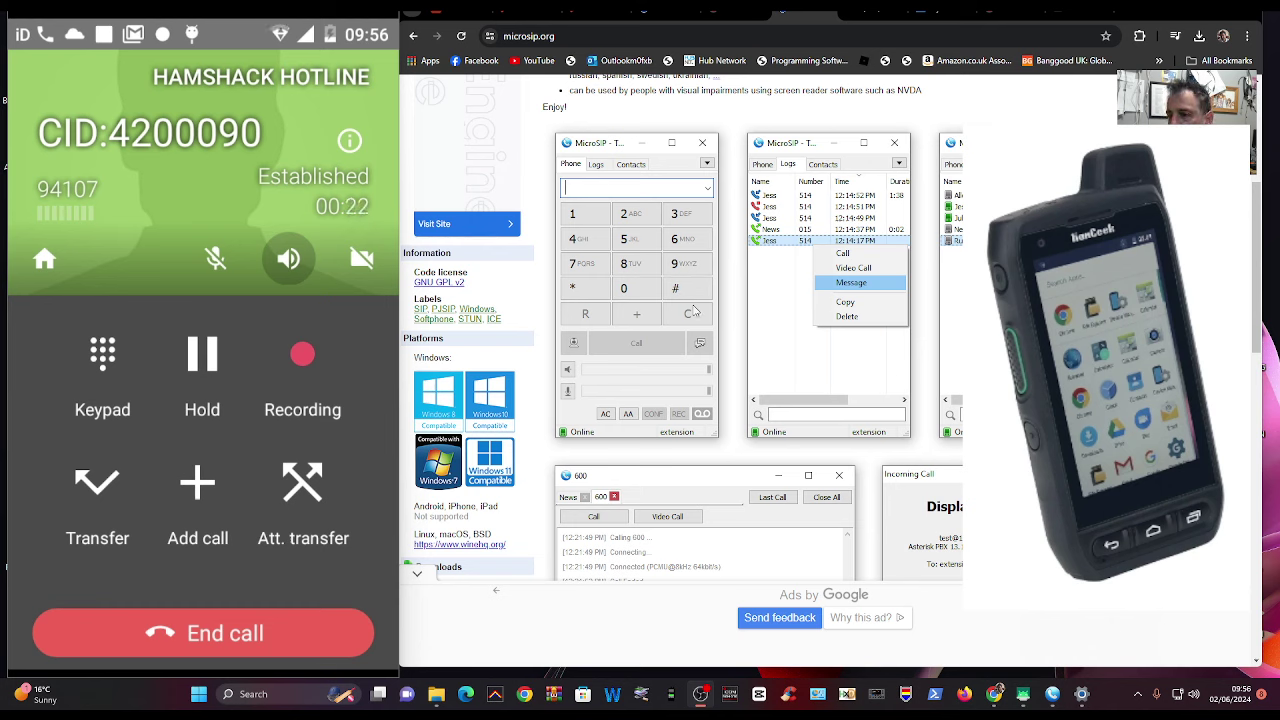
click(117, 354)
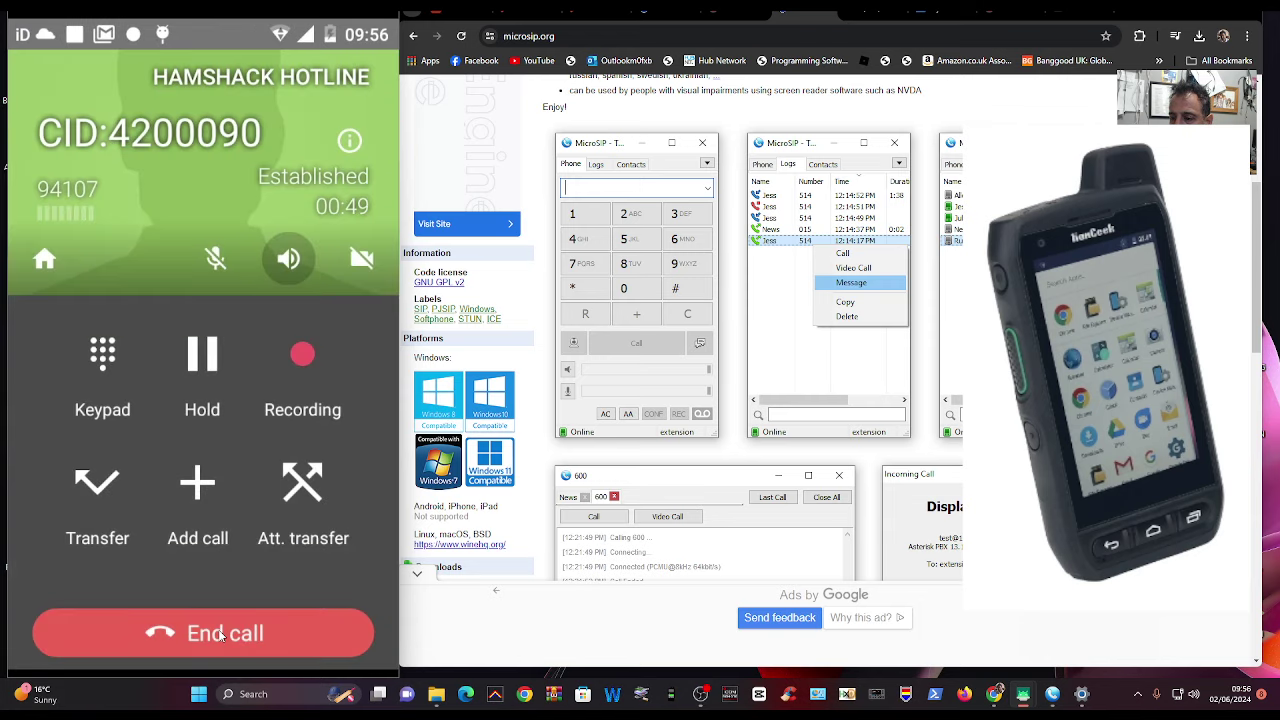
click(221, 636)
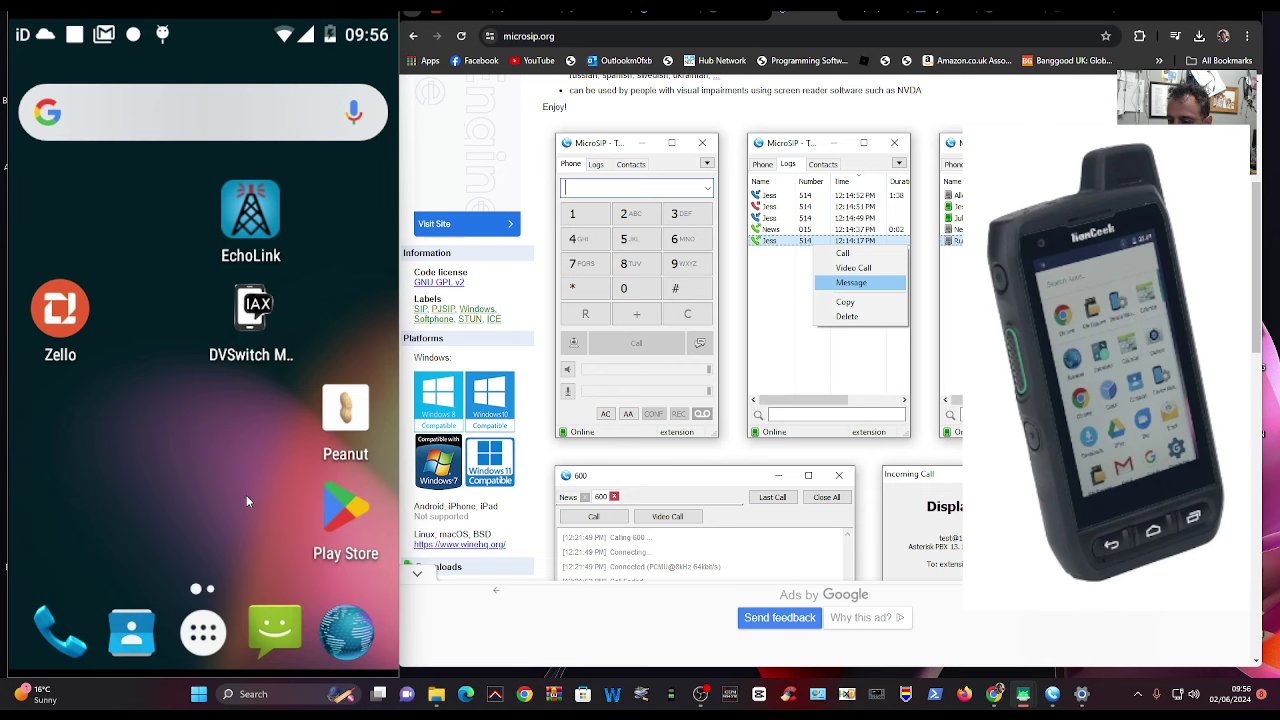
Launch MizuDroid on the phone and open its login settings to examine the server and account fields.
drag(246, 495, 116, 490)
click(346, 315)
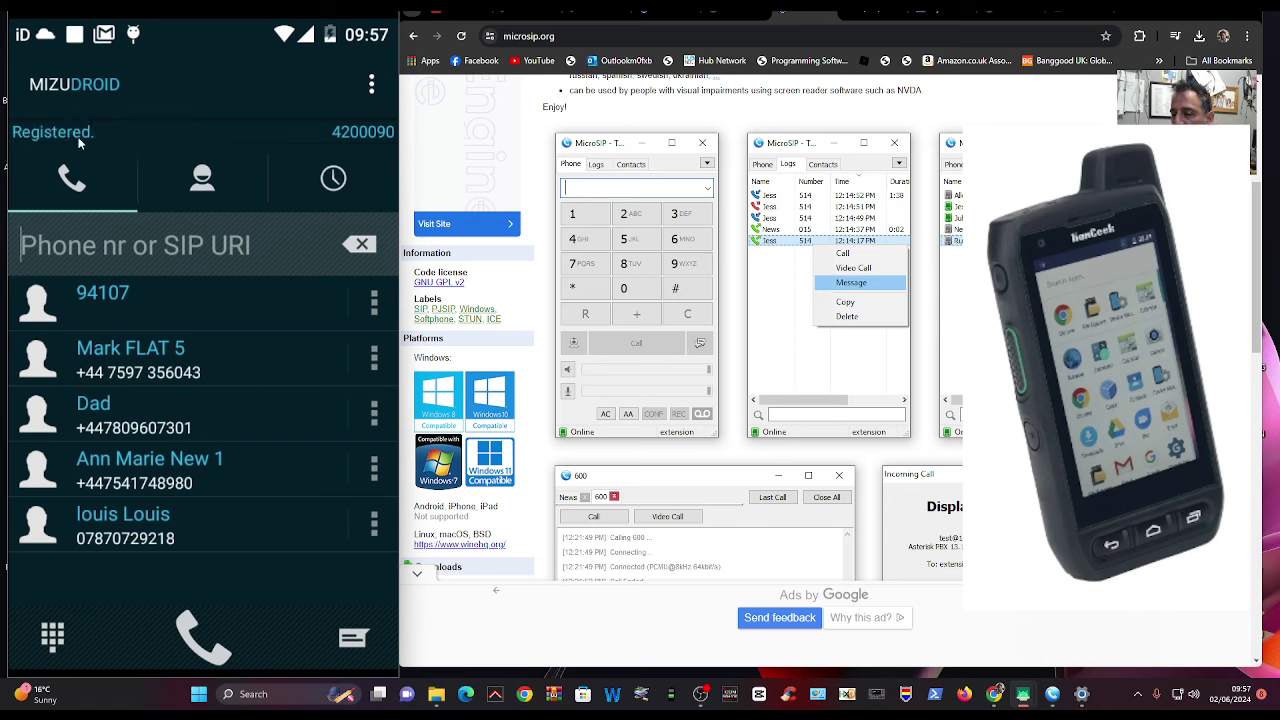
click(370, 88)
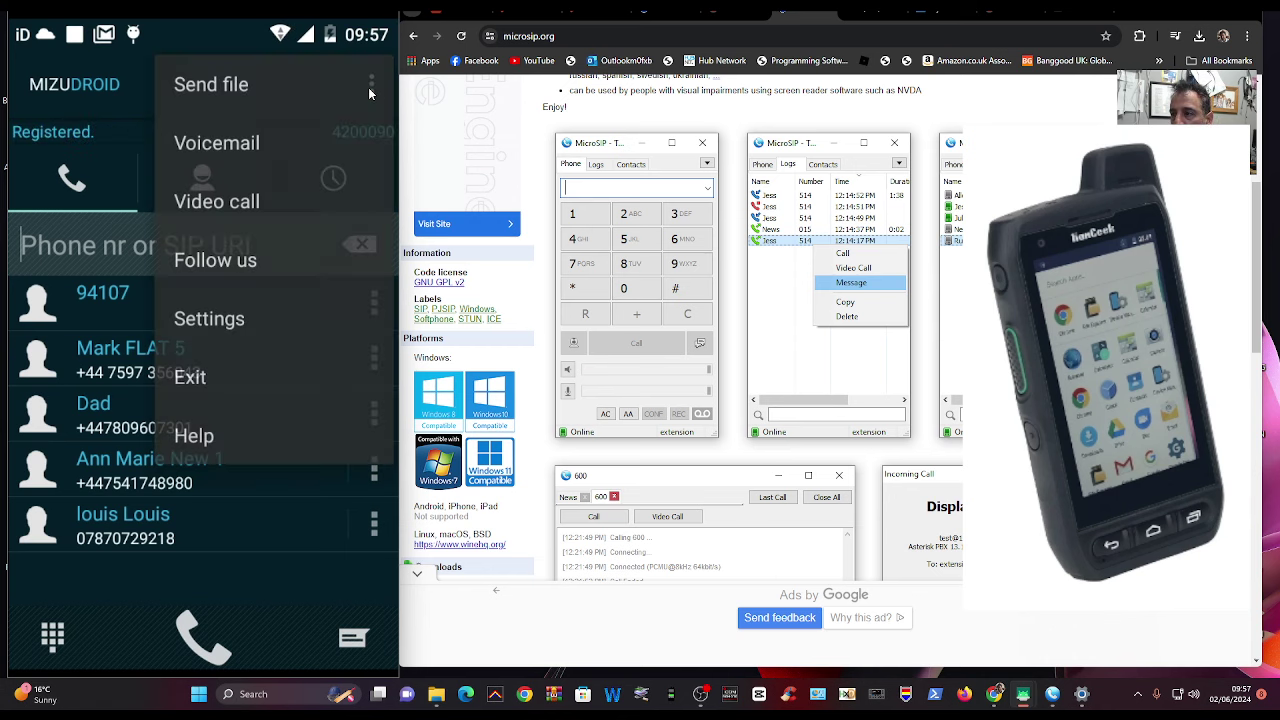
click(210, 316)
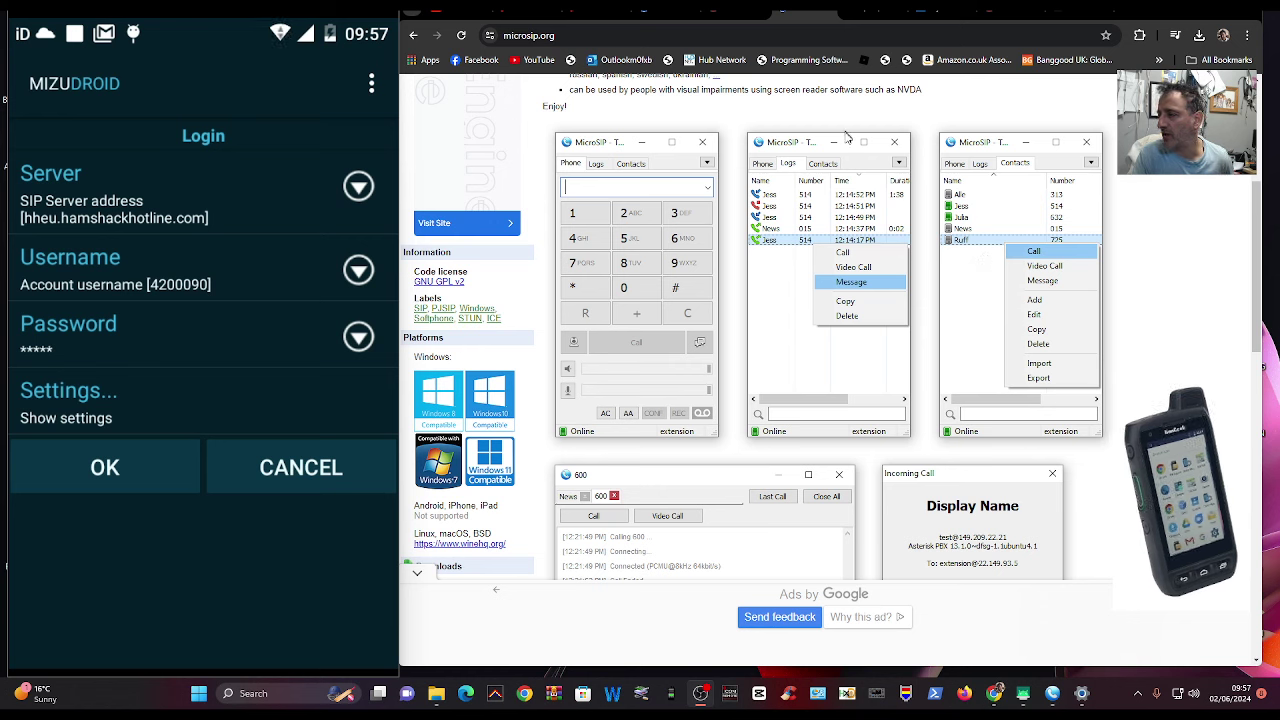
Open the MicroSIP downloads page and download the full installer, MicroSIP-3.21.4.exe, keeping the unverified file.
scroll(553, 147, up, 4)
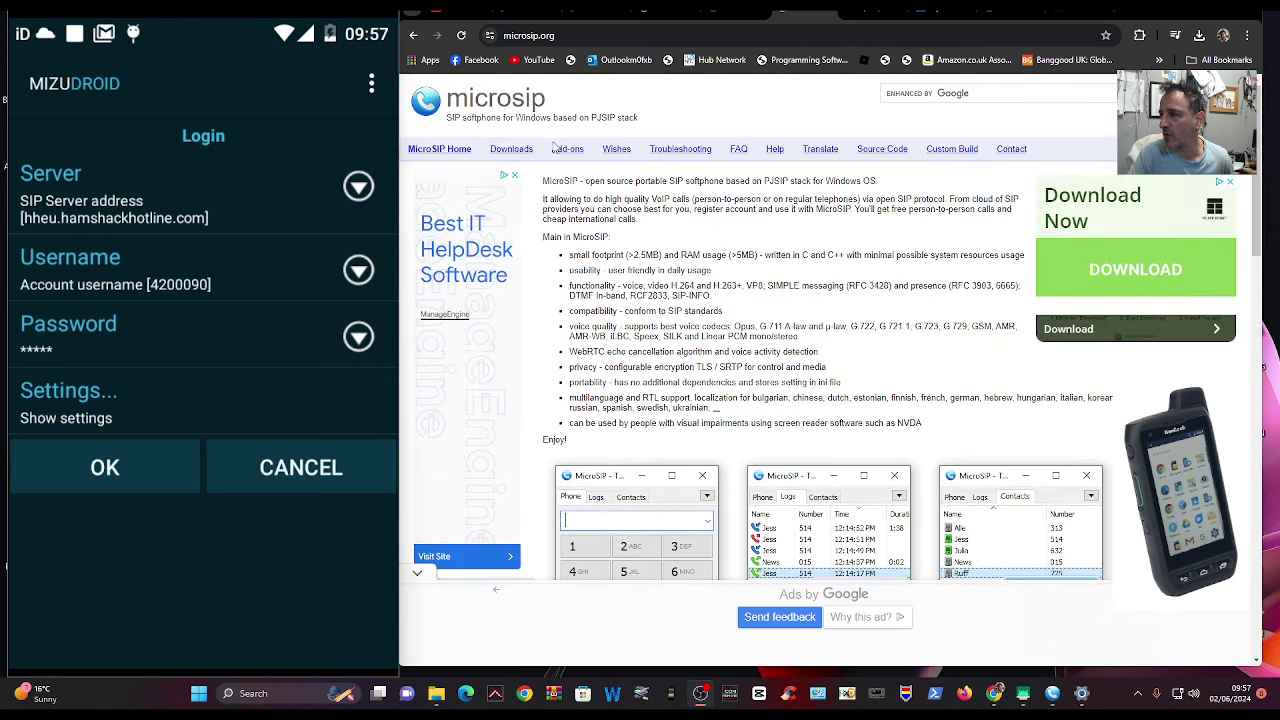
click(421, 152)
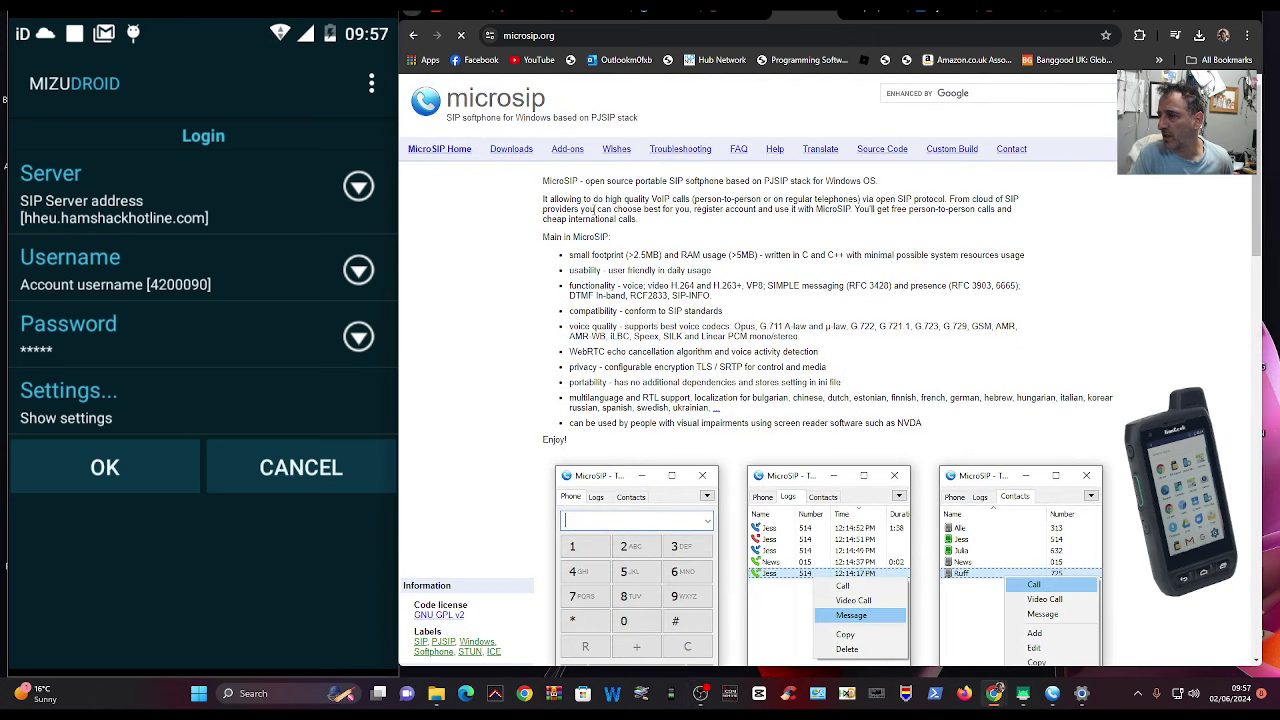
click(509, 155)
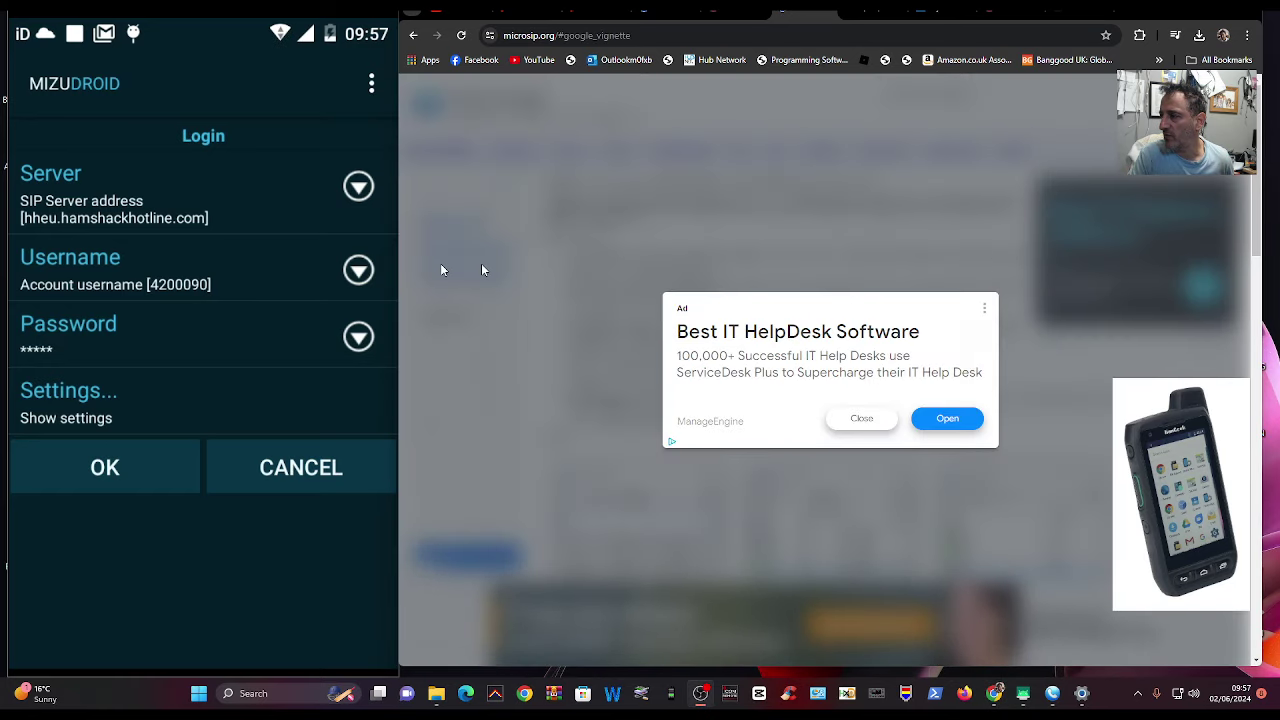
click(861, 418)
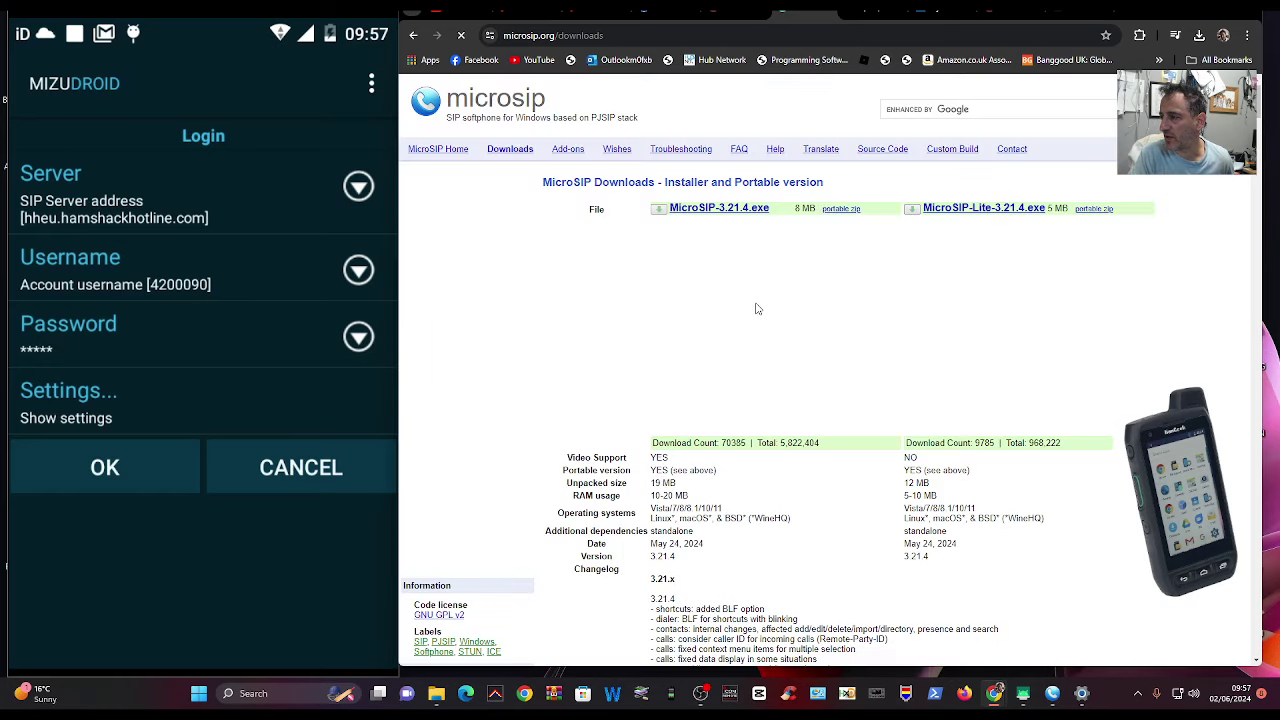
click(709, 208)
click(1078, 72)
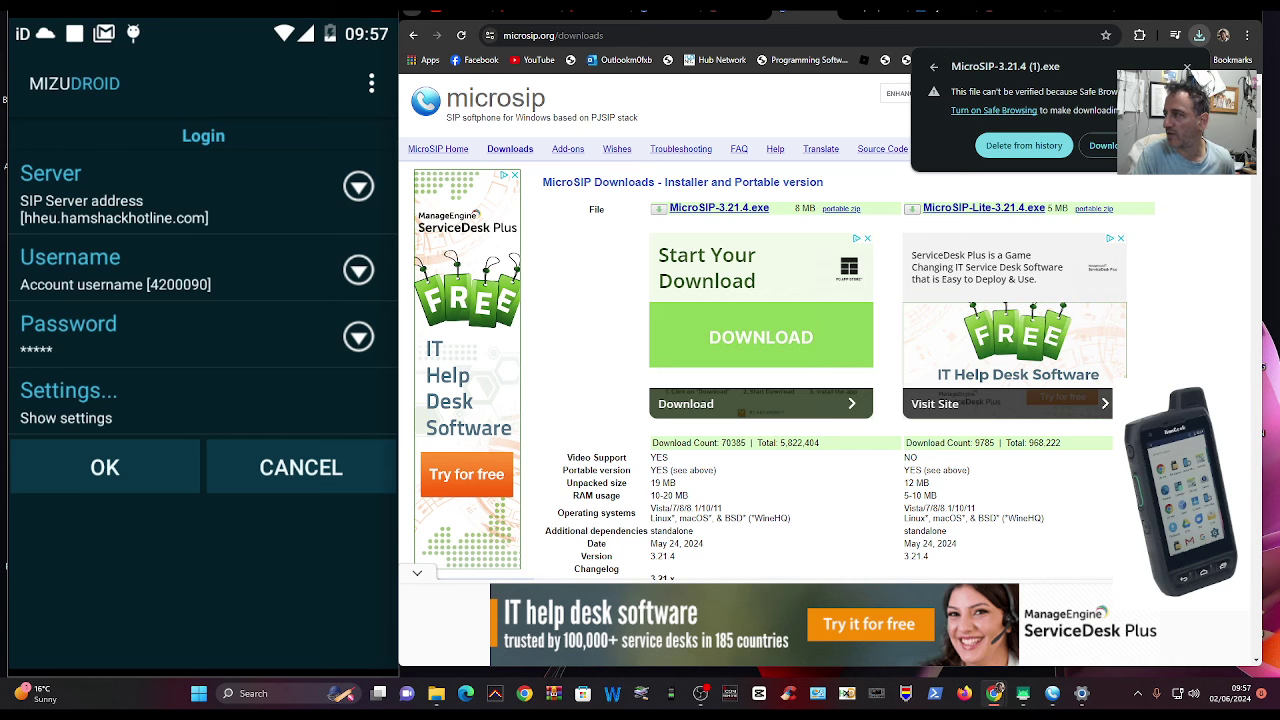
key(Escape)
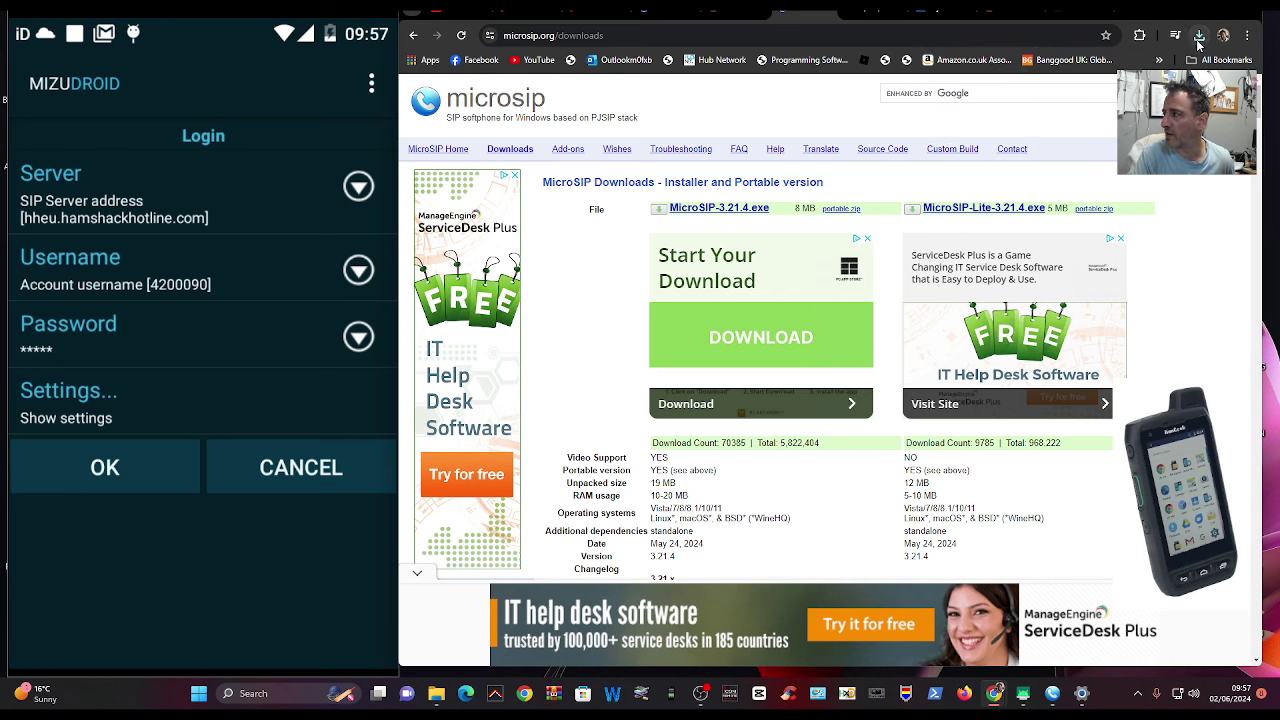
Run the downloaded MicroSIP installer past the SmartScreen block, and cancel it at the language selection.
click(1199, 40)
click(1080, 88)
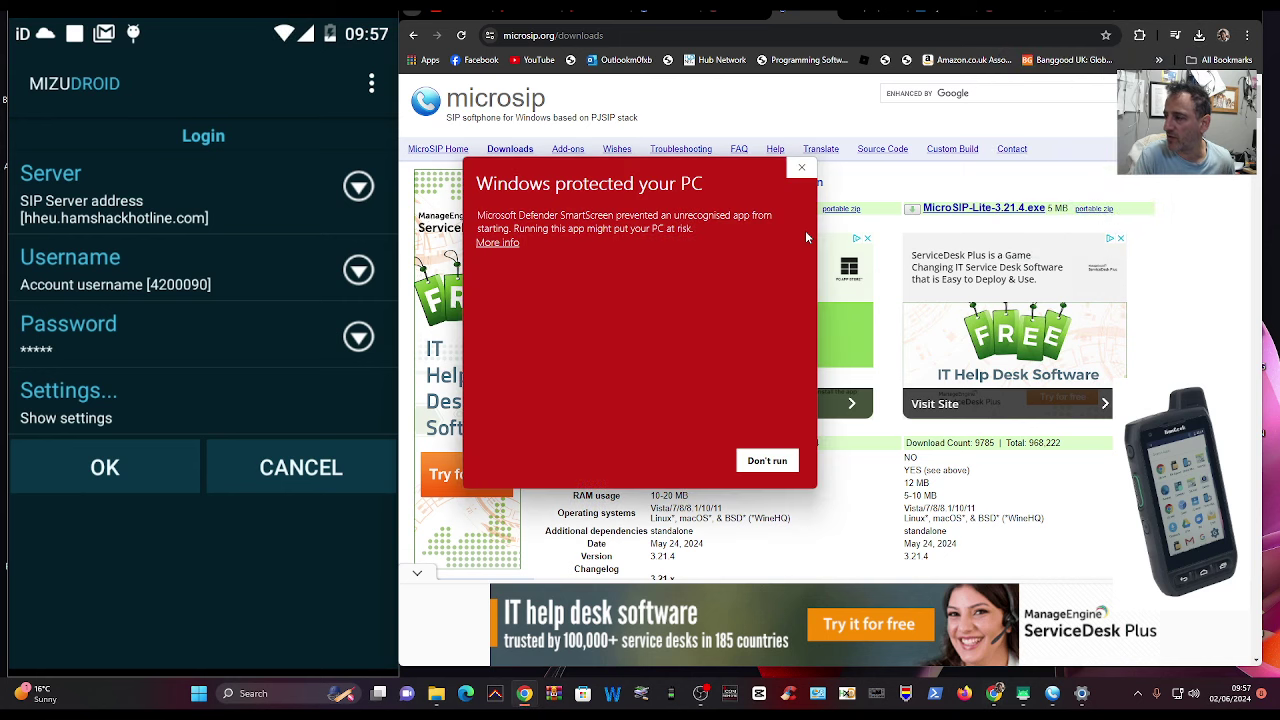
click(497, 243)
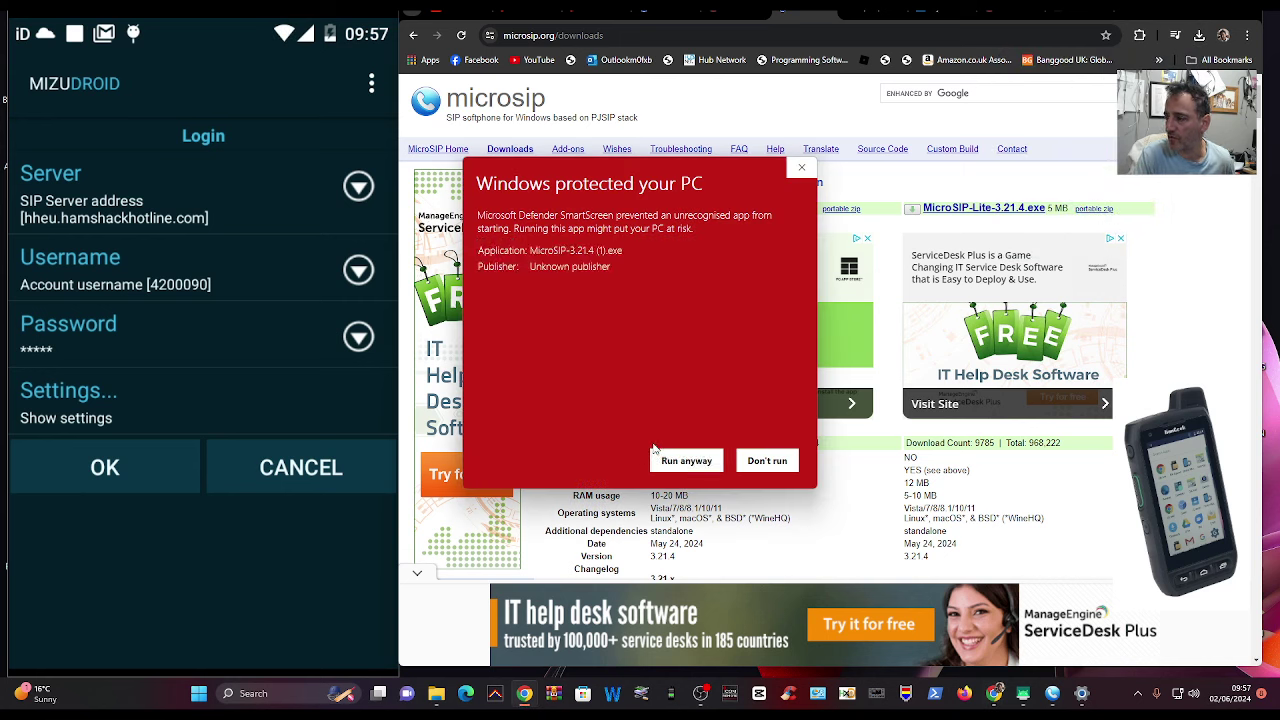
click(686, 461)
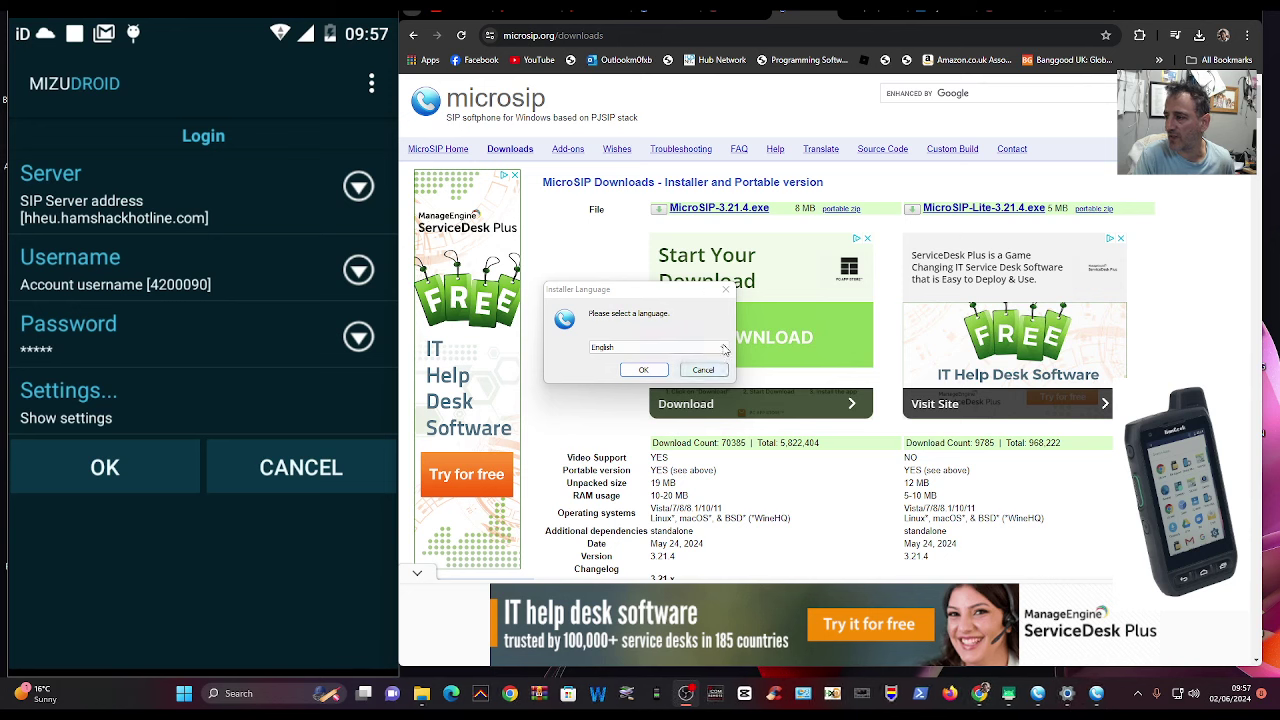
click(726, 289)
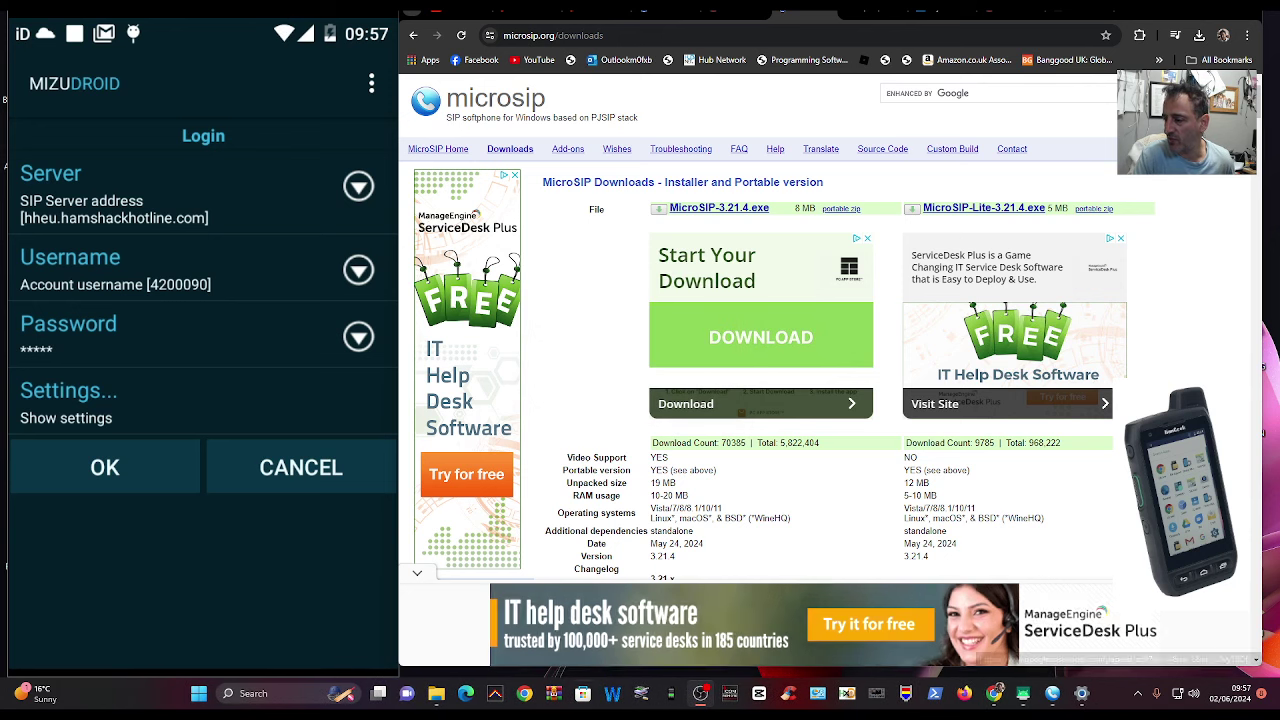
Bring up the Hamshack Hotline AllStar phone book page in the browser, and launch MicroSIP on the PC.
click(665, 18)
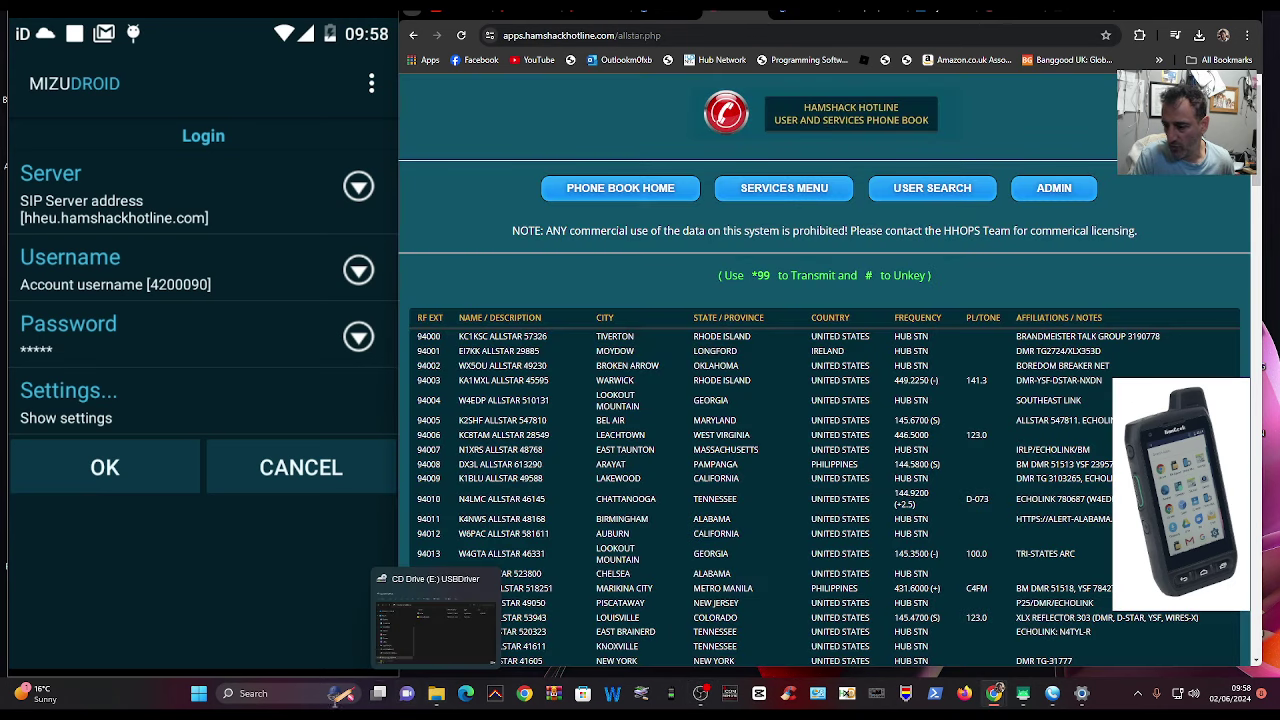
click(199, 693)
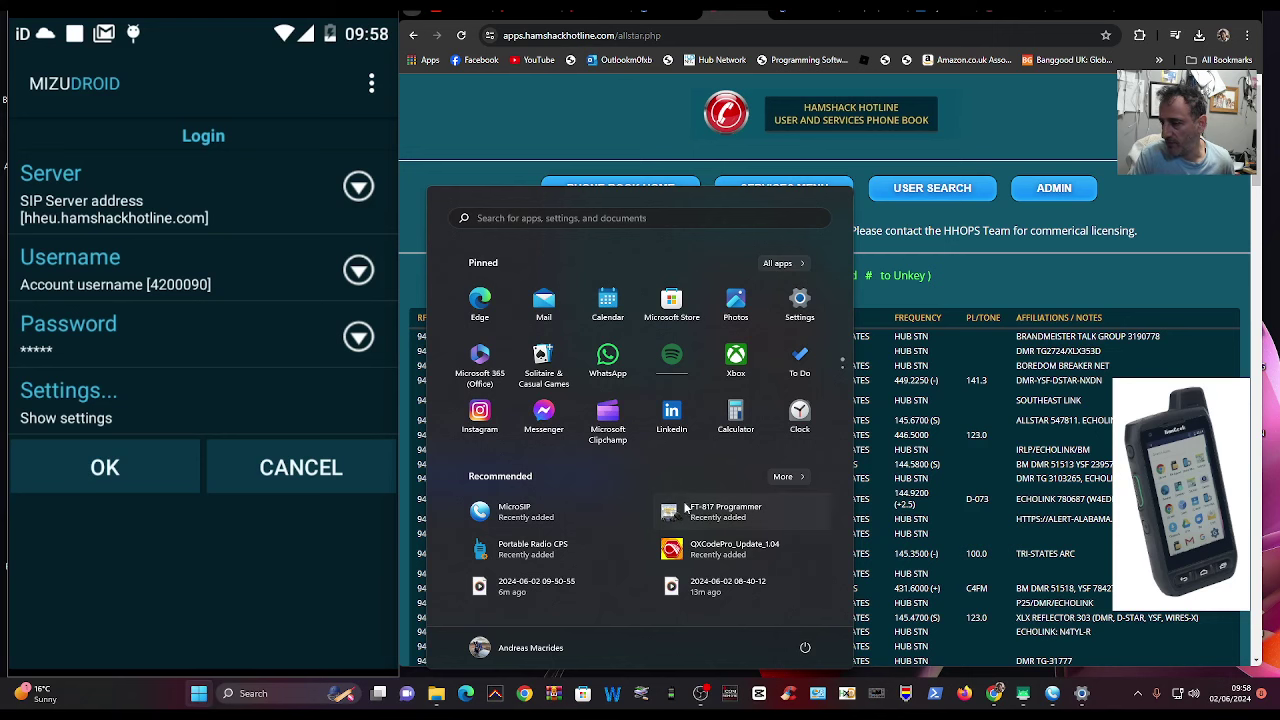
click(500, 505)
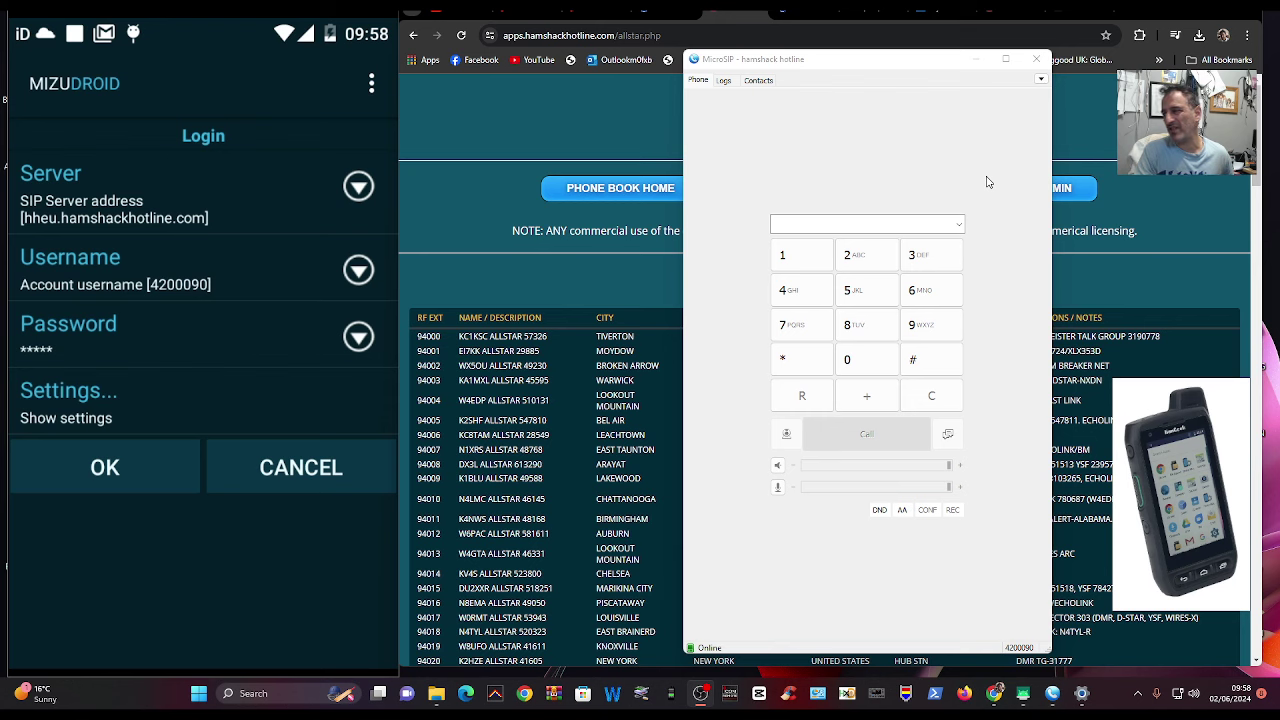
Open the hamshack hotline account for editing in MicroSIP, examine its server, username and domain fields, and save it.
click(1045, 86)
click(1044, 84)
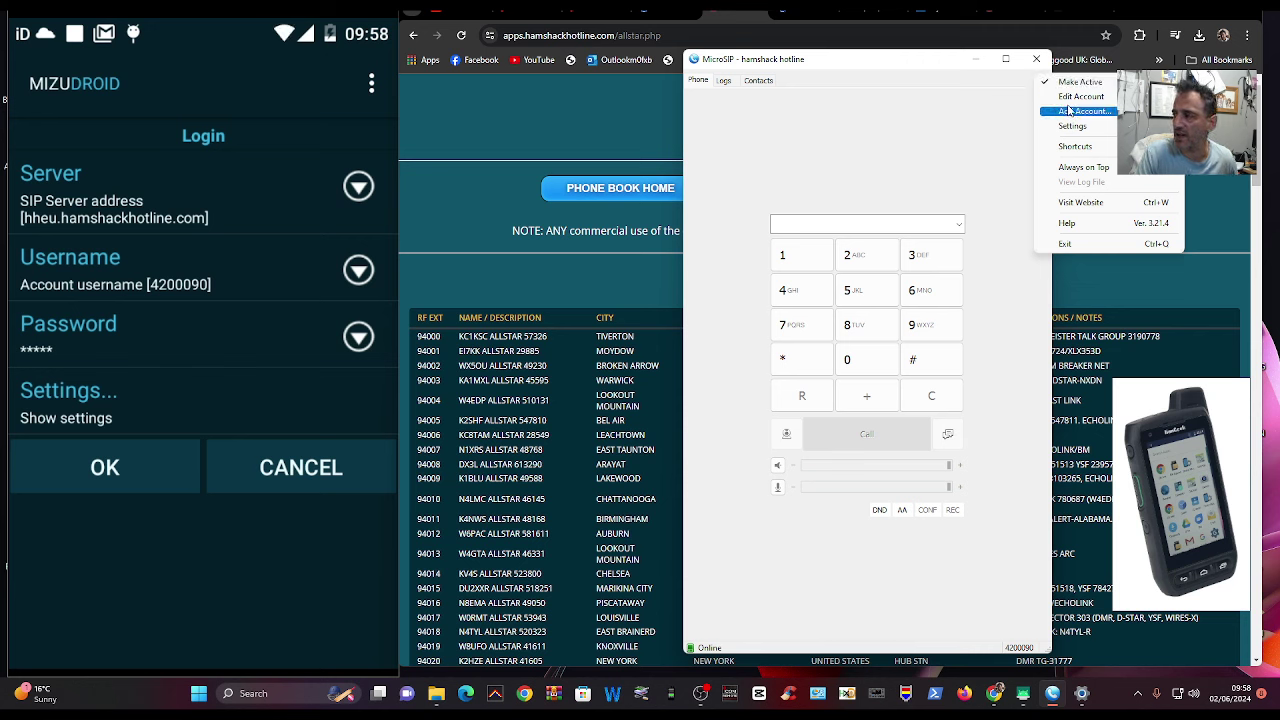
click(1075, 96)
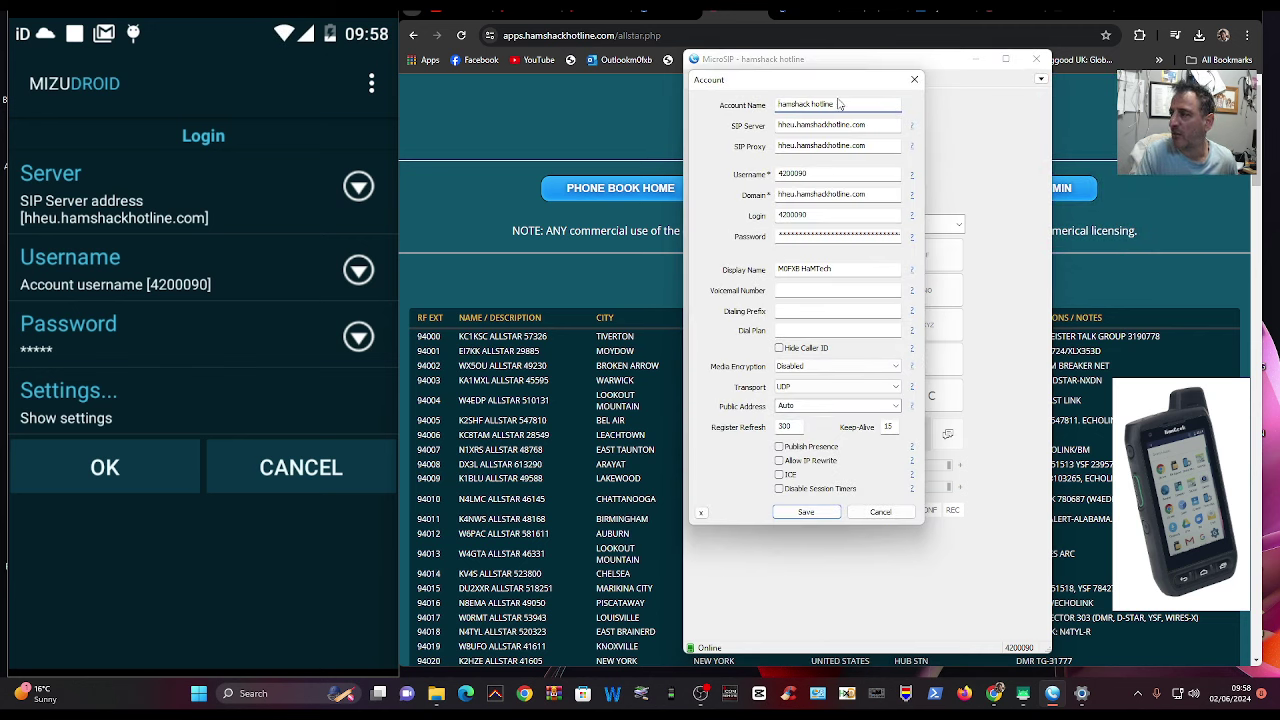
drag(829, 91, 862, 127)
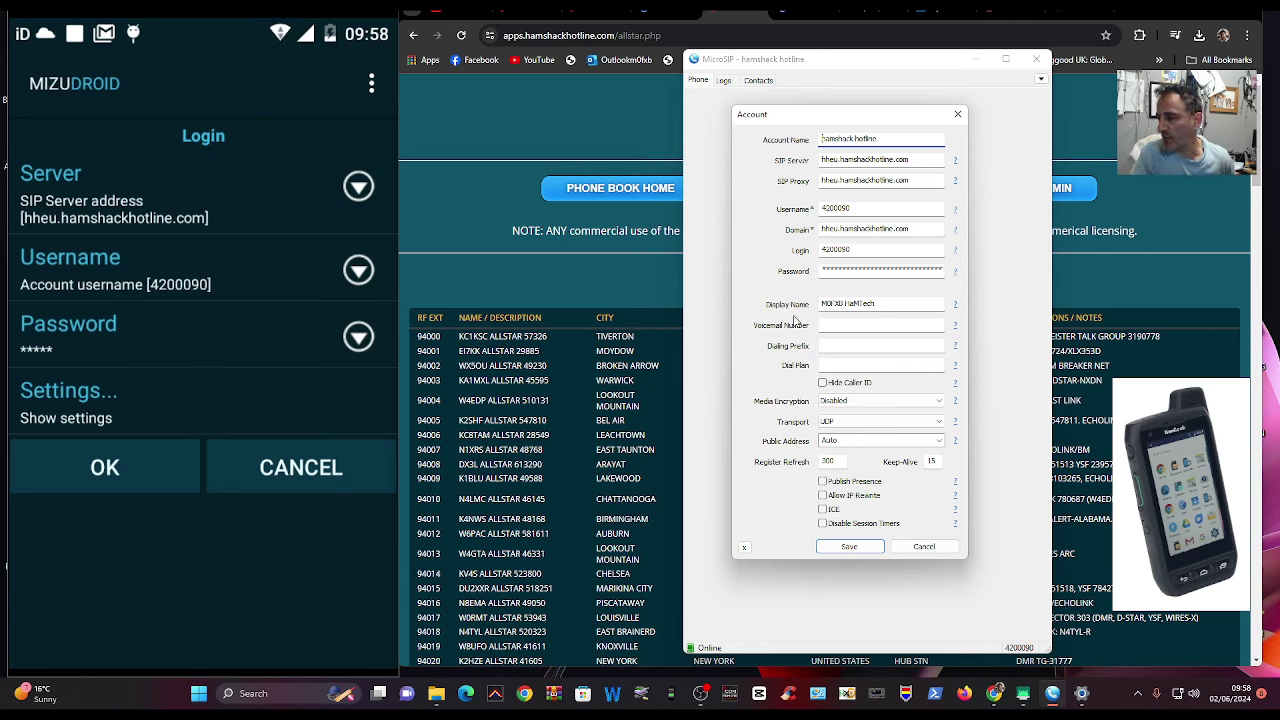
click(860, 549)
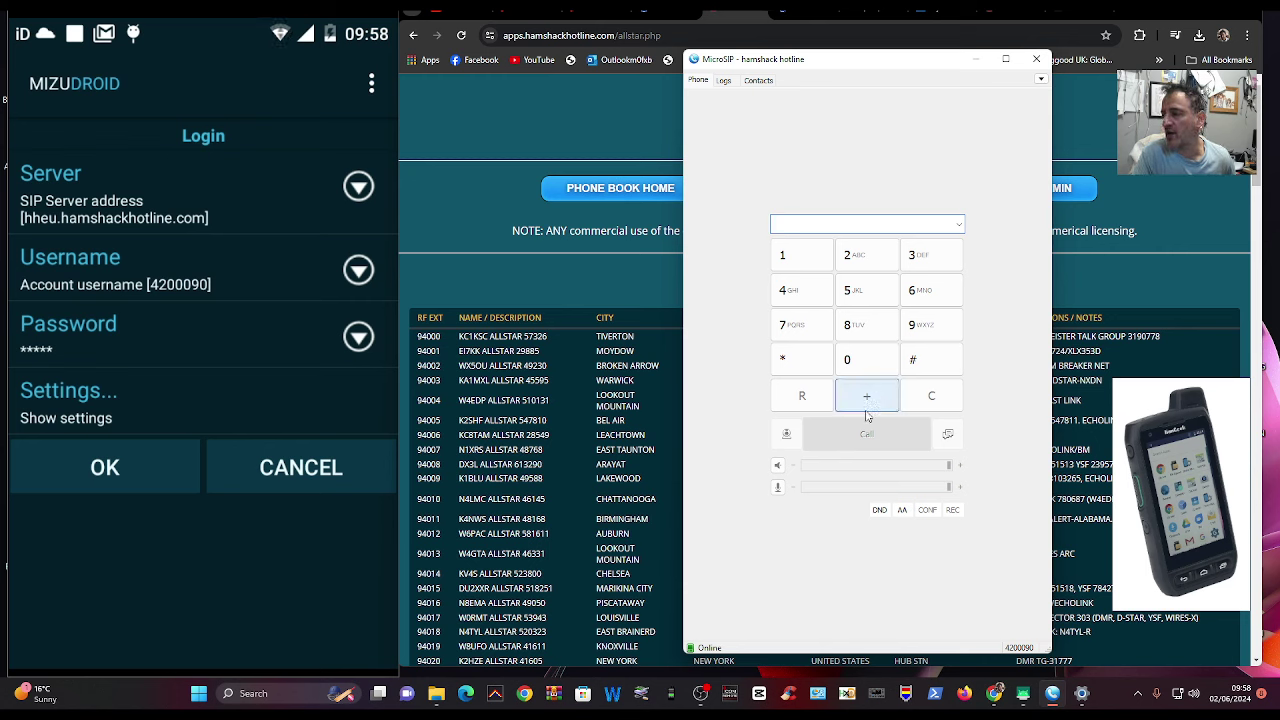
Dial extension 94107 on the MicroSIP keypad and place the call.
click(919, 332)
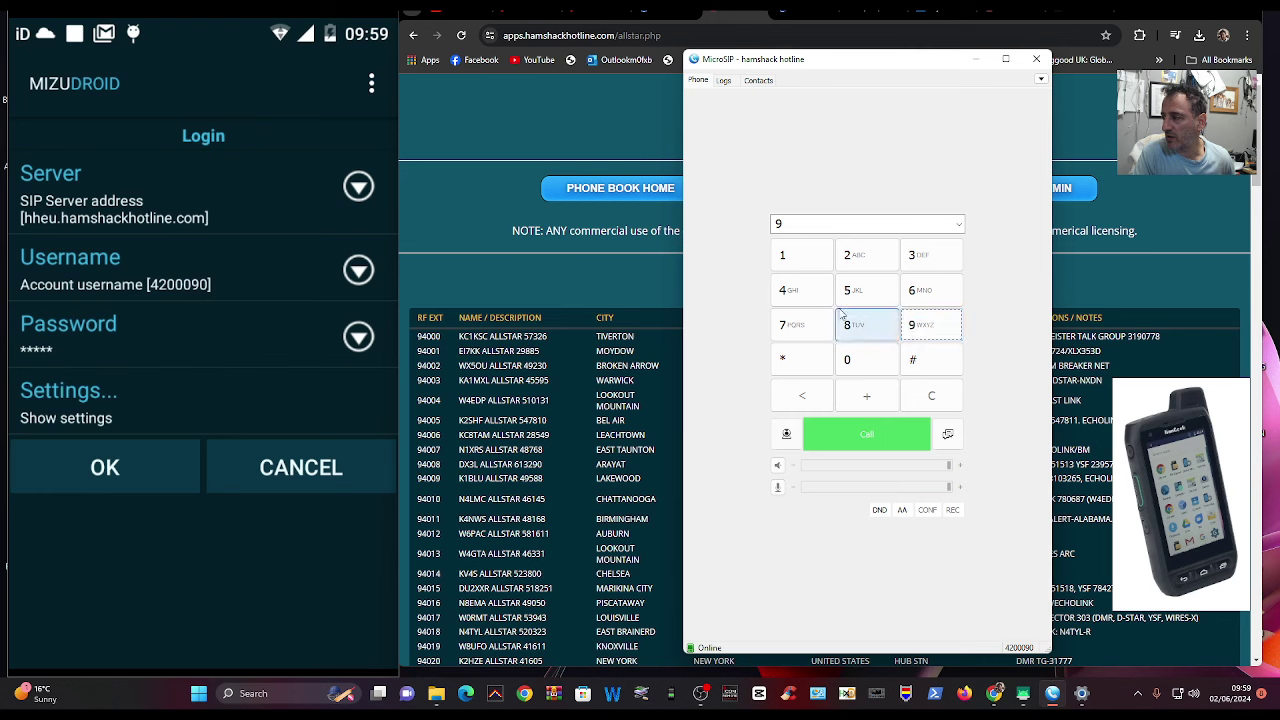
click(795, 290)
click(792, 256)
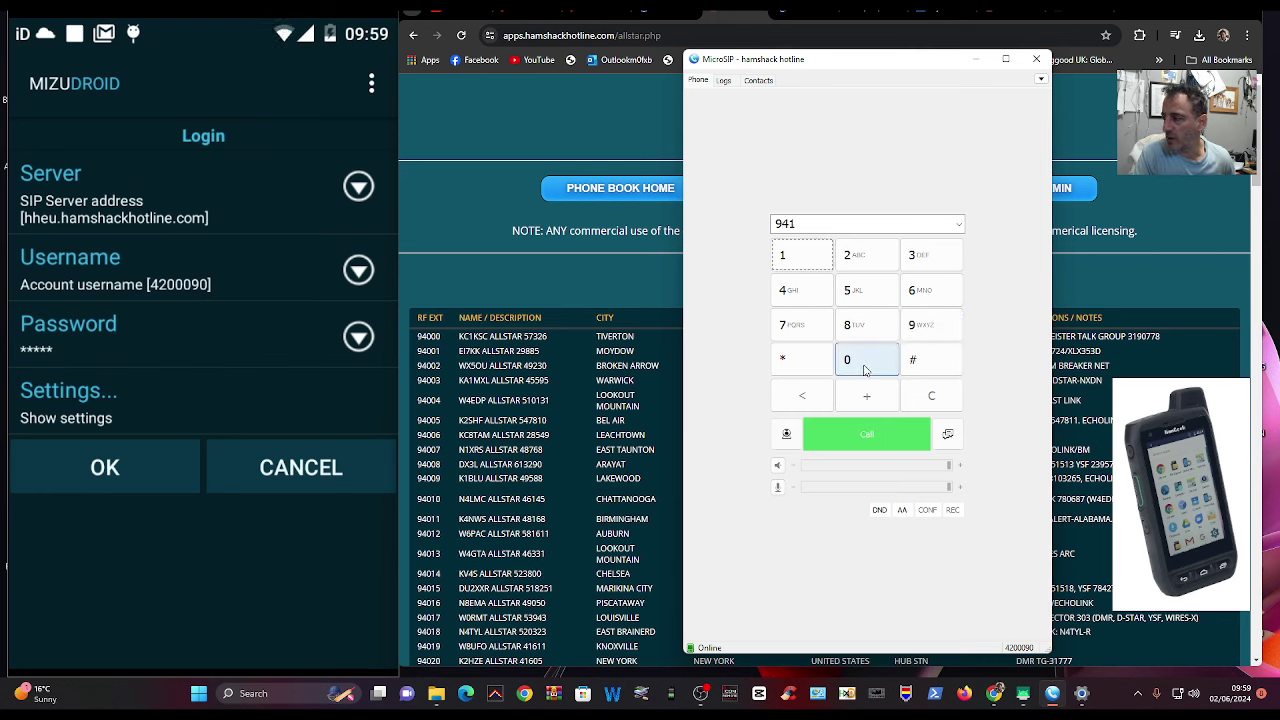
click(848, 360)
click(800, 335)
click(860, 432)
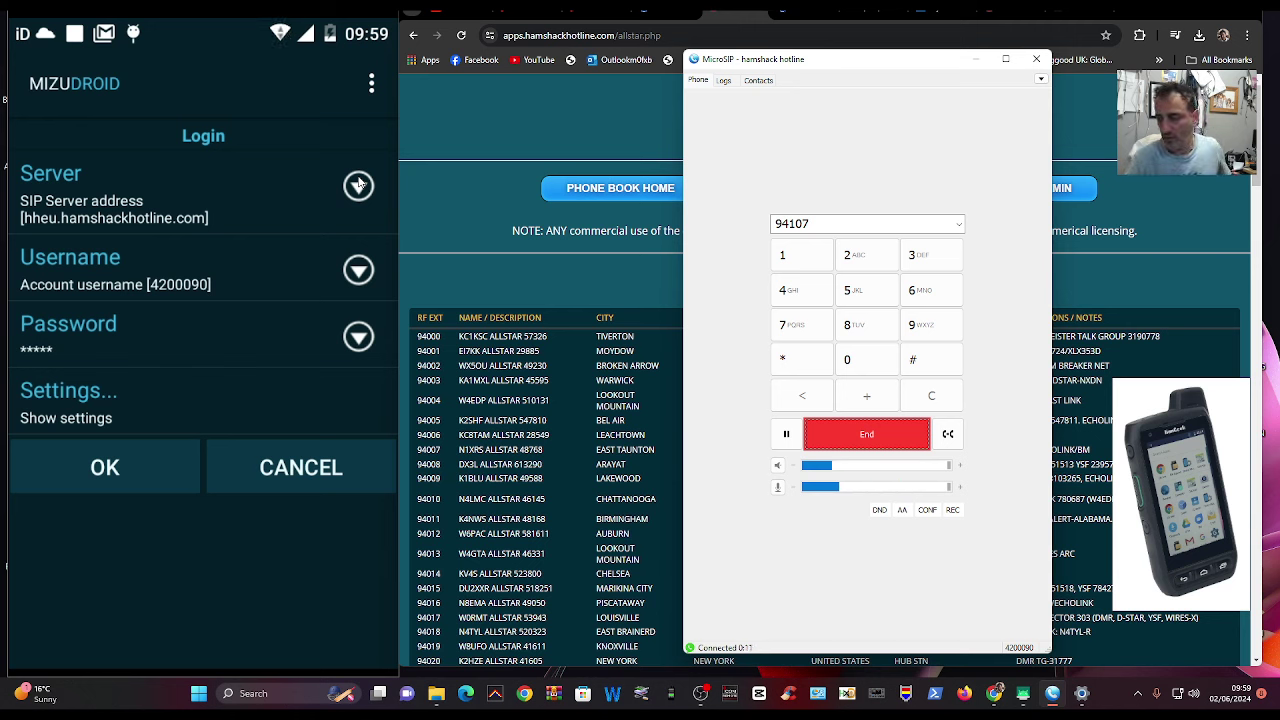
Move MicroSIP clear of the AllStar phone book and examine the transmit and unkey codes and the node listings.
drag(928, 68, 1132, 66)
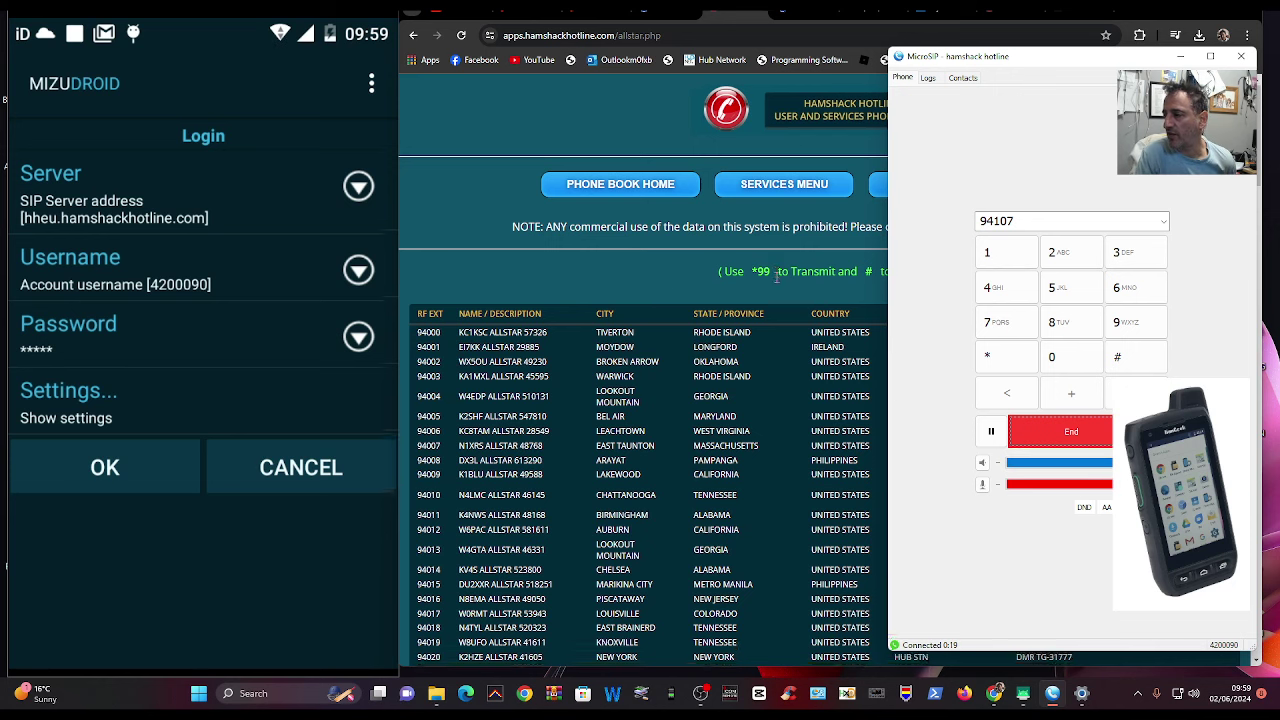
scroll(778, 285, down, 4)
scroll(778, 285, up, 2)
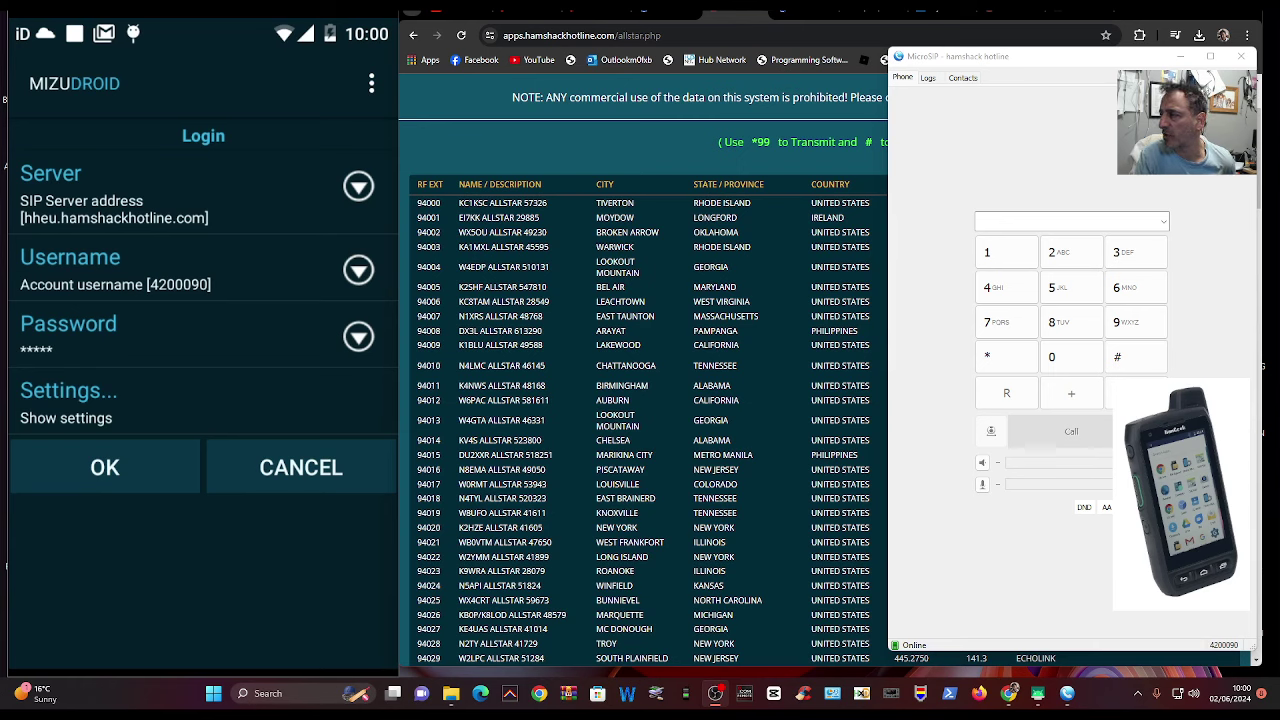
click(536, 121)
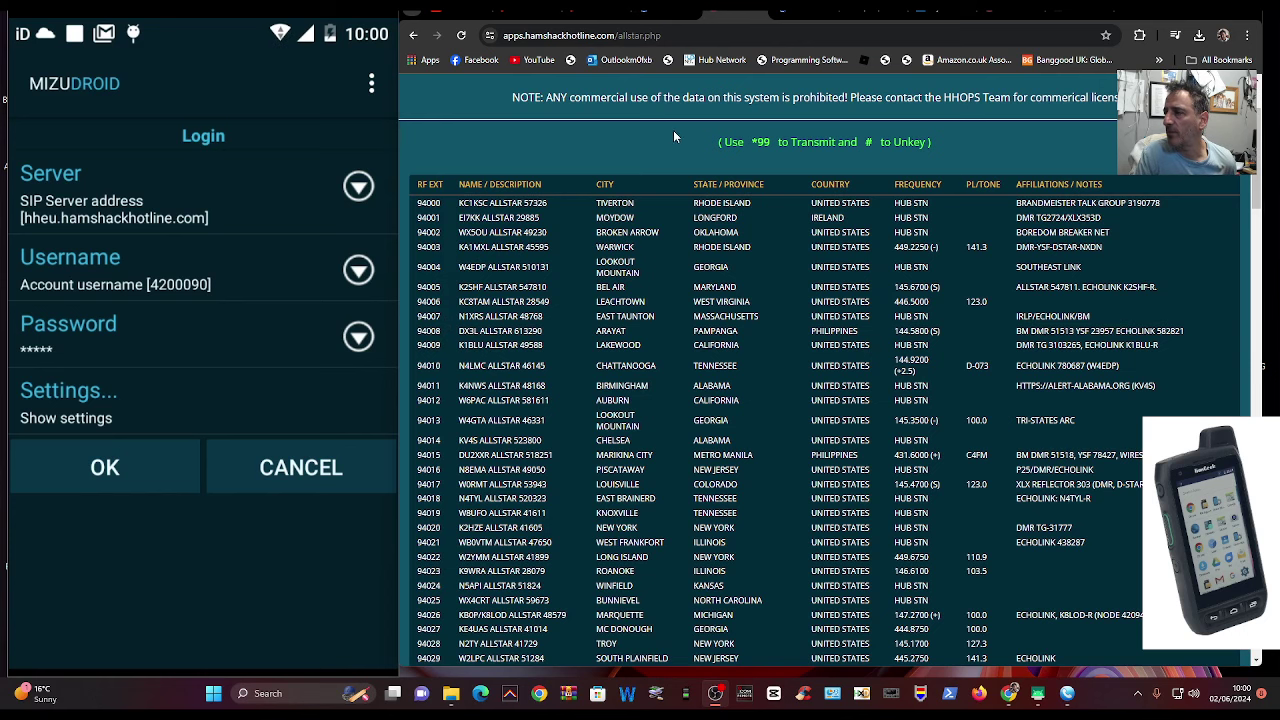
scroll(1000, 400, down, 6)
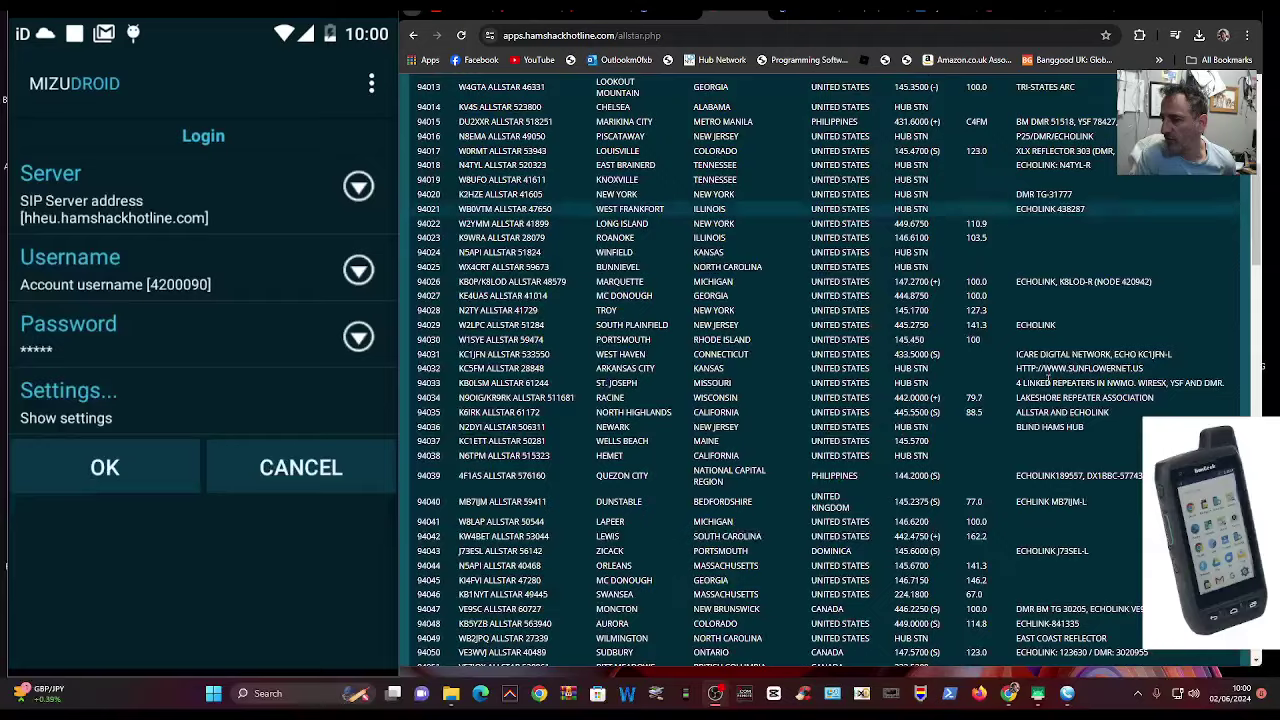
scroll(1053, 393, down, 15)
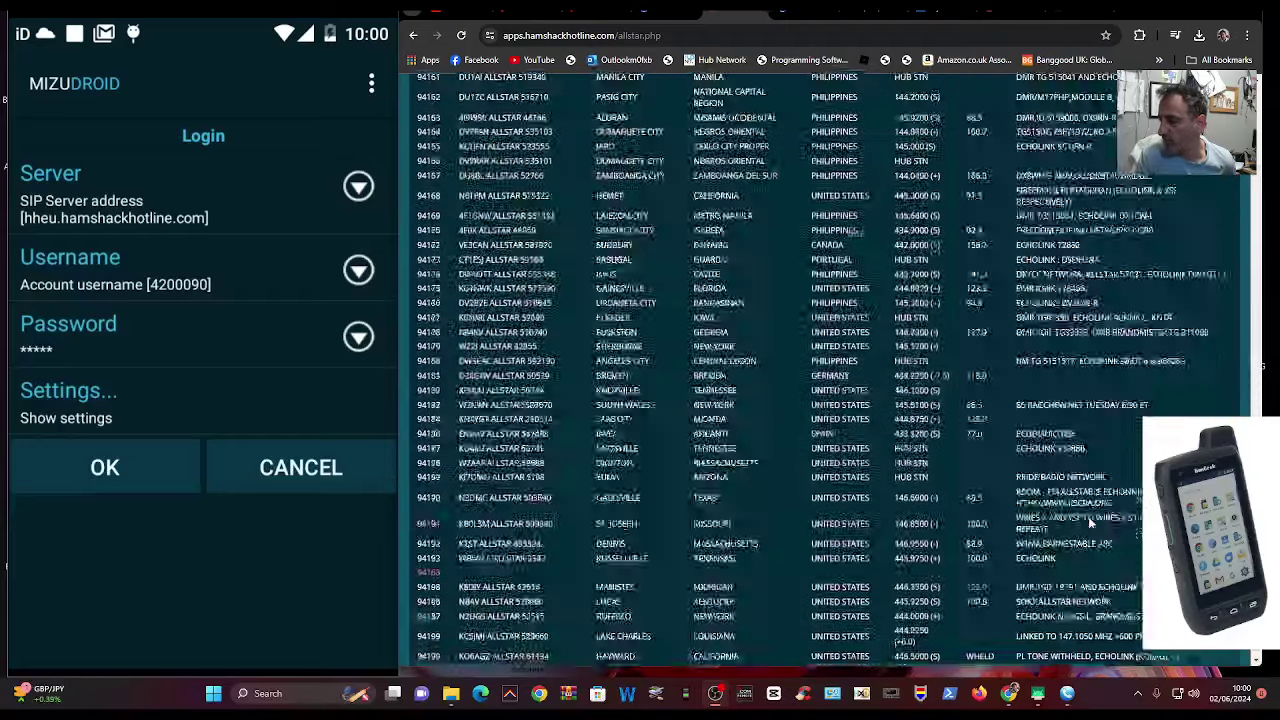
Bring up the hamshackhotline.com home page, open its AllStar RF Phone Book, and look through the node entries.
click(1089, 646)
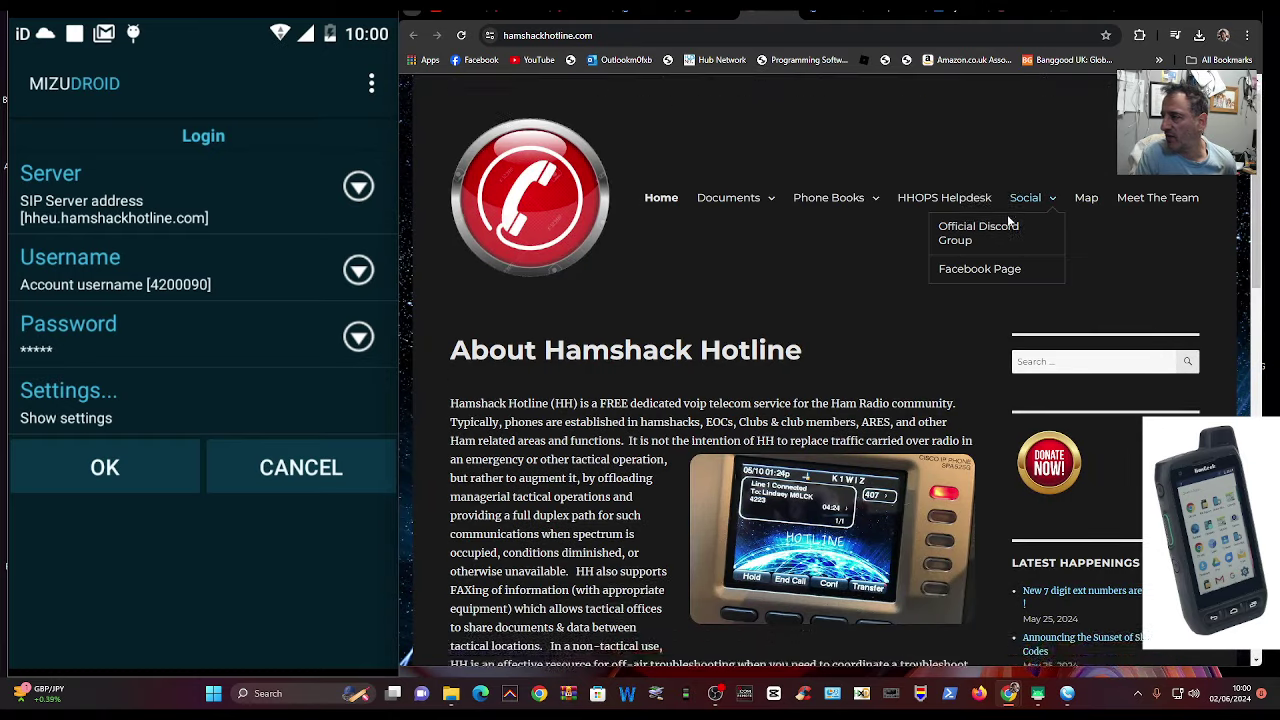
scroll(1006, 209, down, 1)
scroll(1006, 209, up, 1)
mouse_move(816, 228)
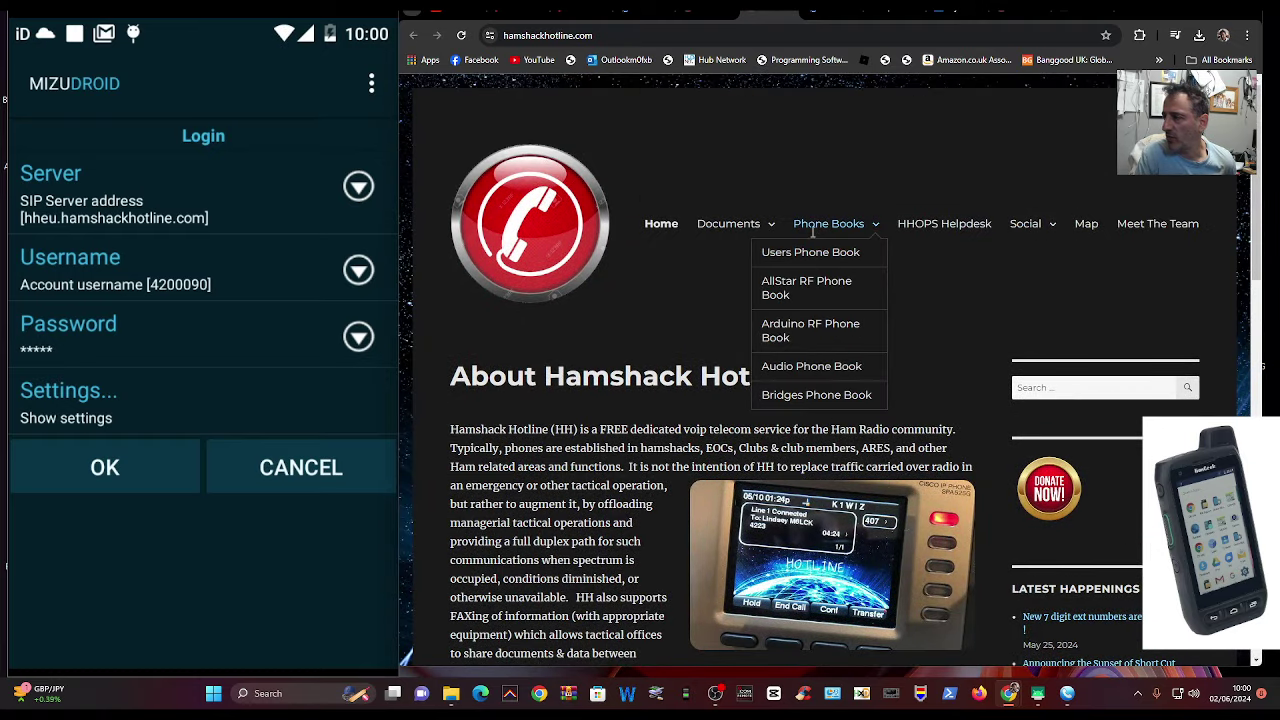
click(800, 288)
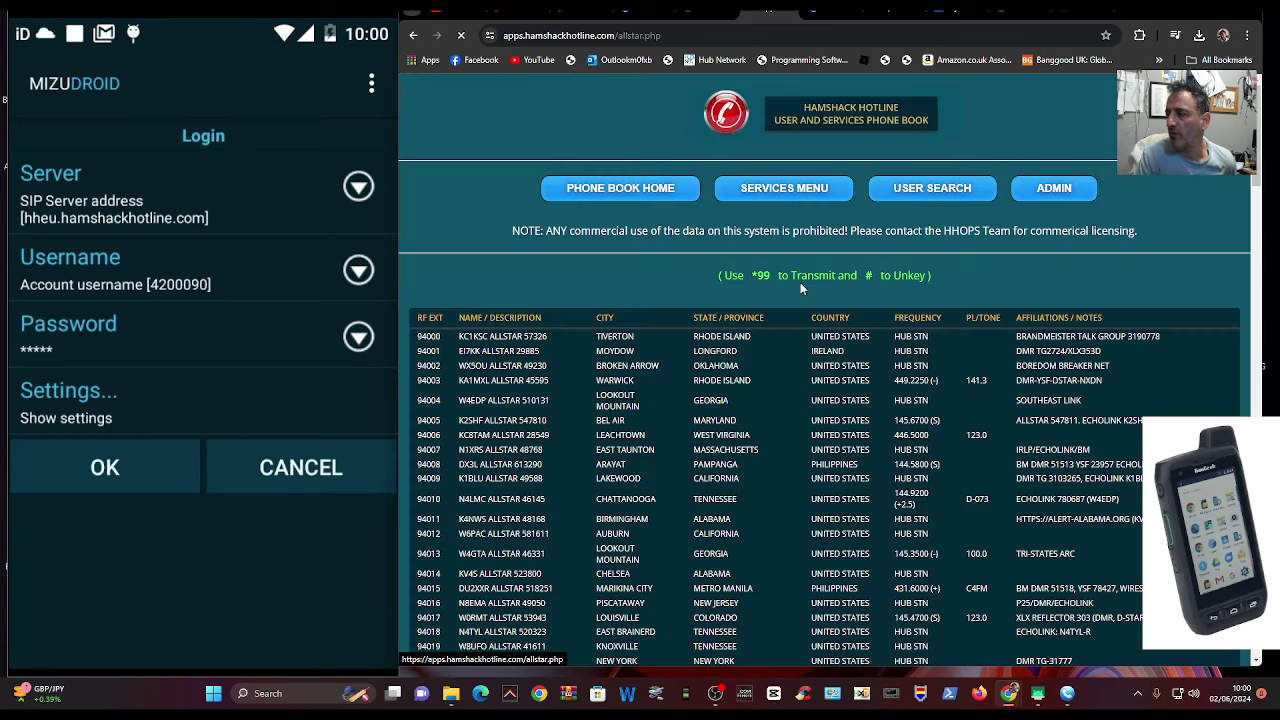
scroll(437, 140, down, 10)
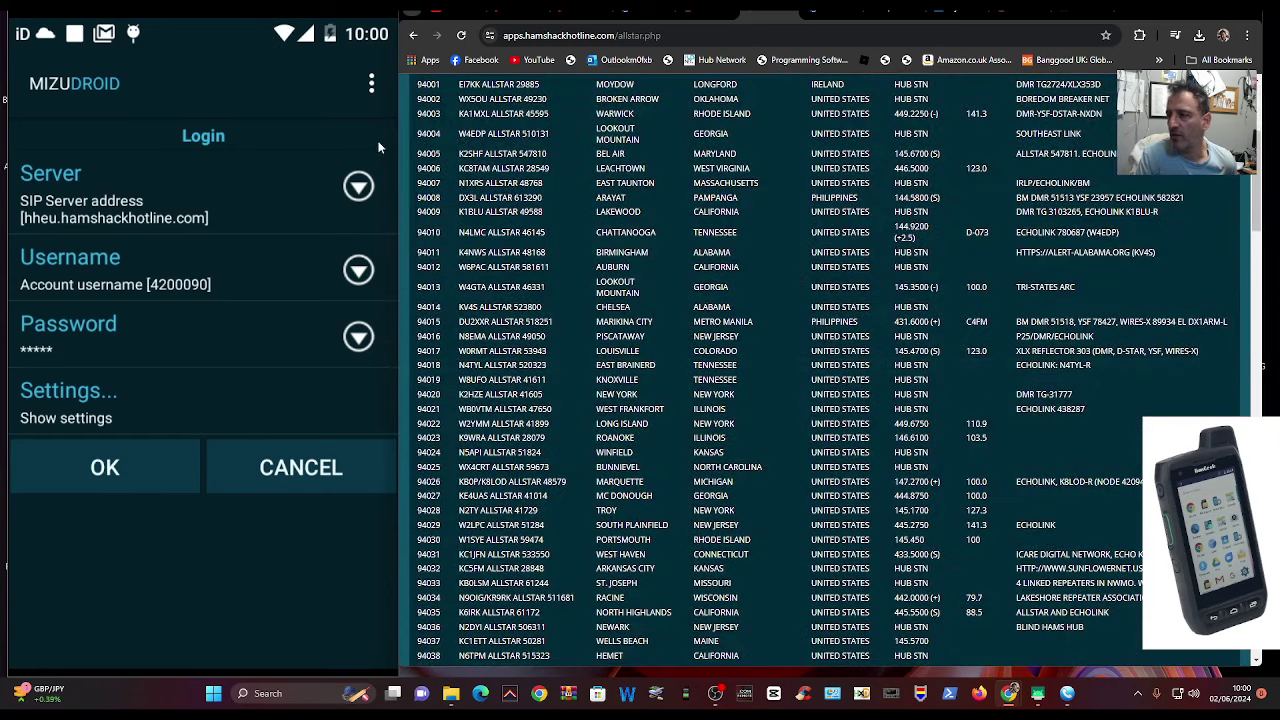
scroll(497, 400, down, 2)
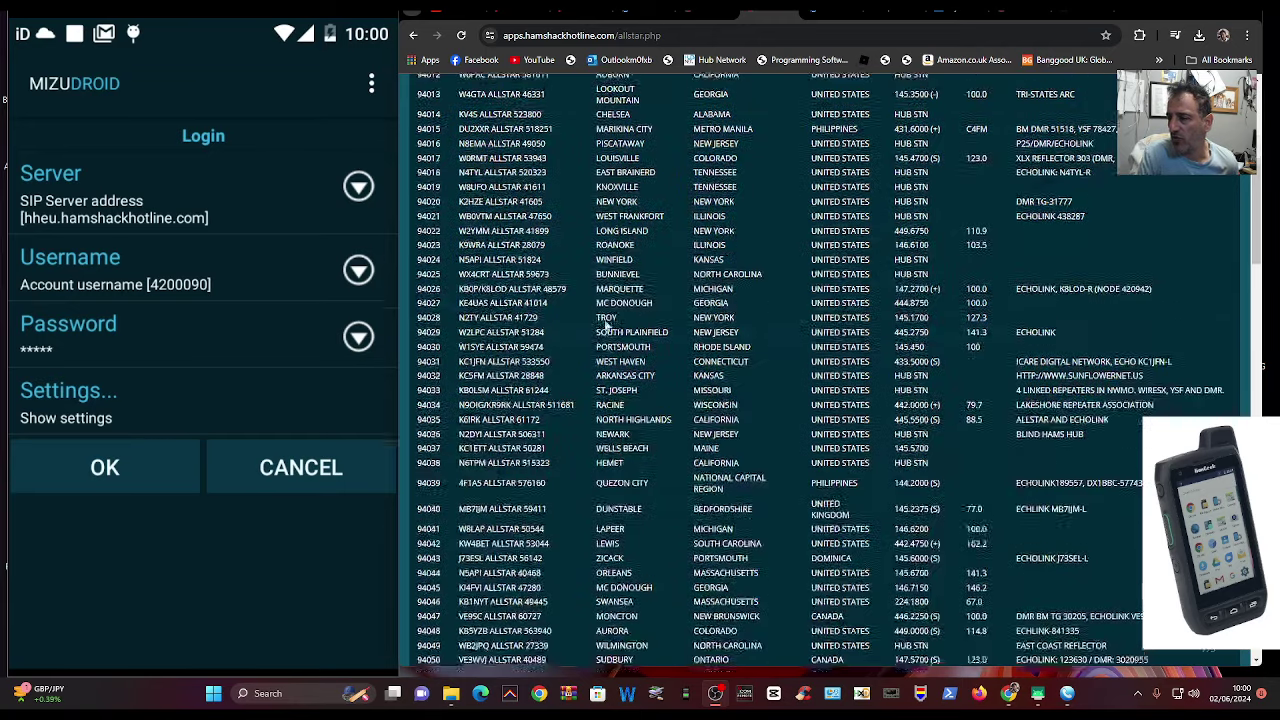
scroll(694, 388, down, 2)
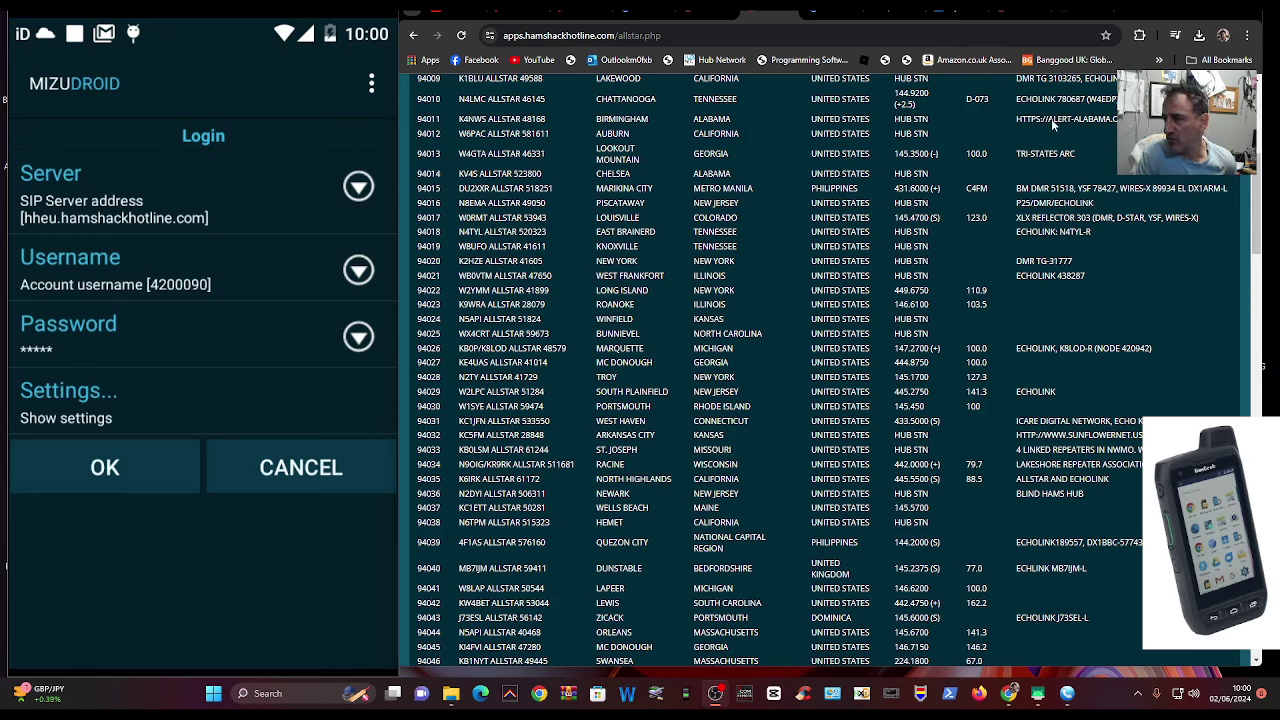
Log in to MizuDroid with the stored account details and call extension 94107 from its keypad.
click(103, 468)
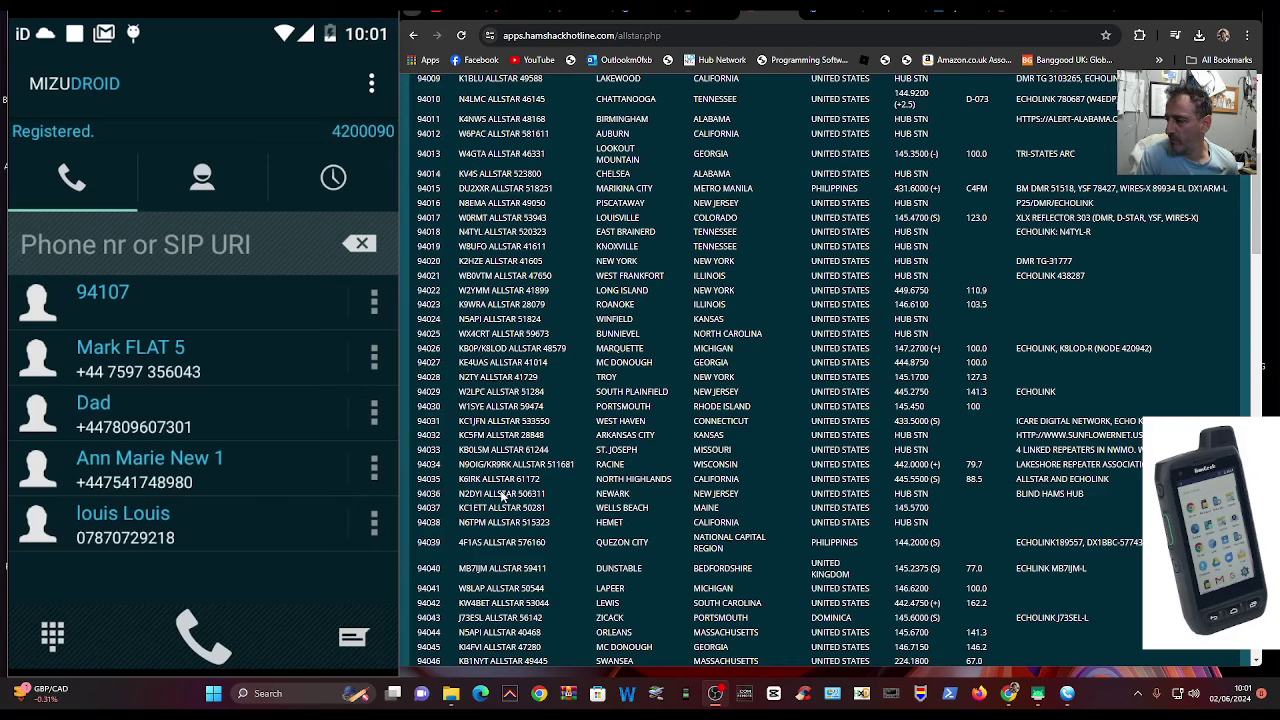
click(52, 625)
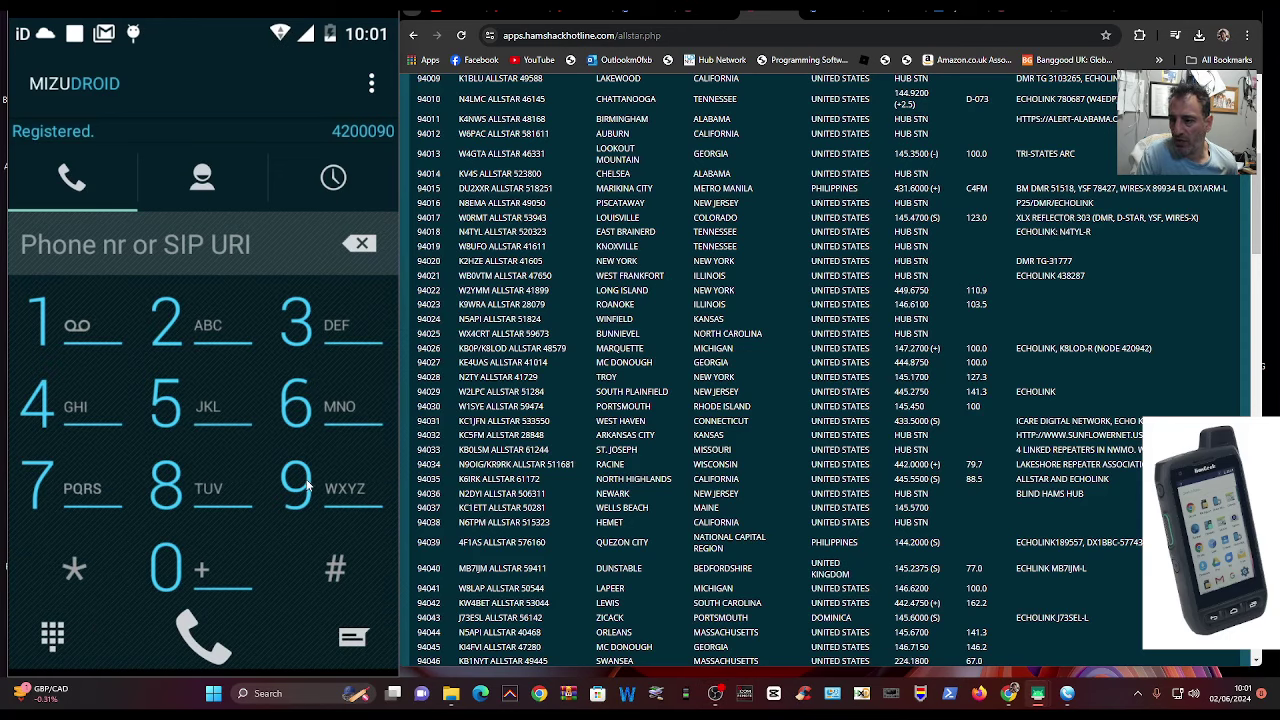
text(9)
click(45, 385)
click(45, 323)
click(161, 554)
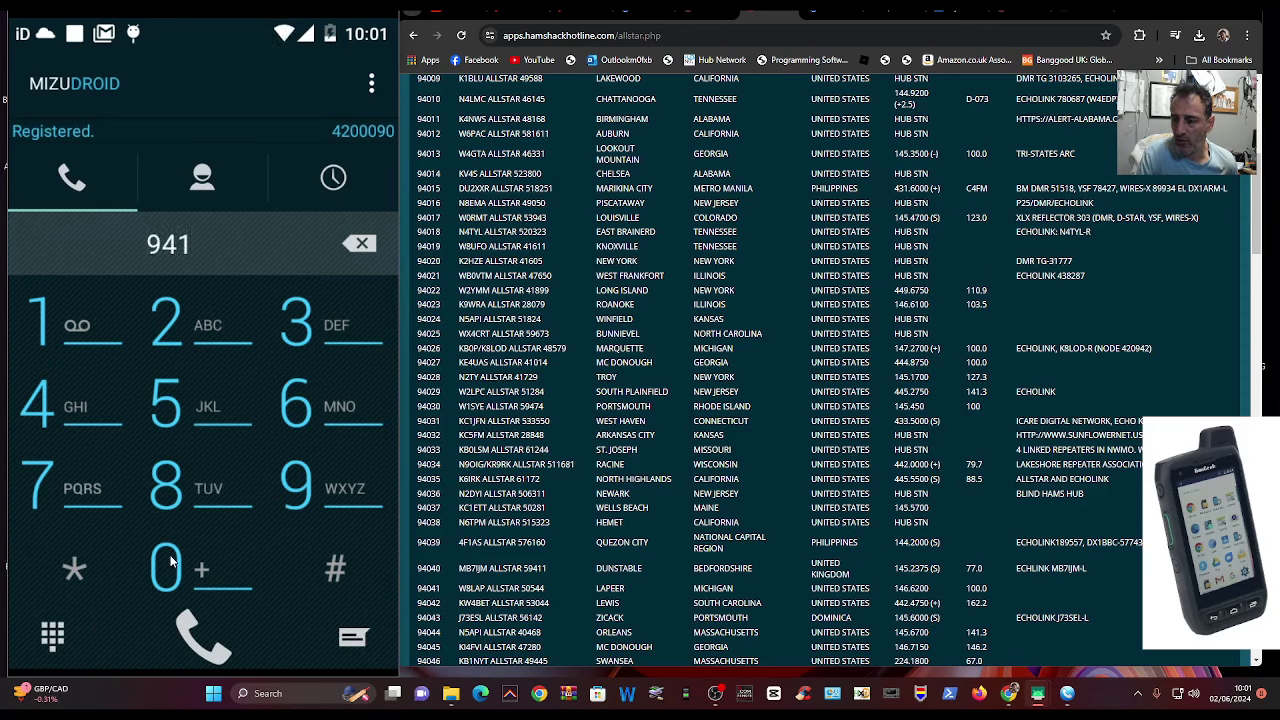
click(47, 481)
click(190, 660)
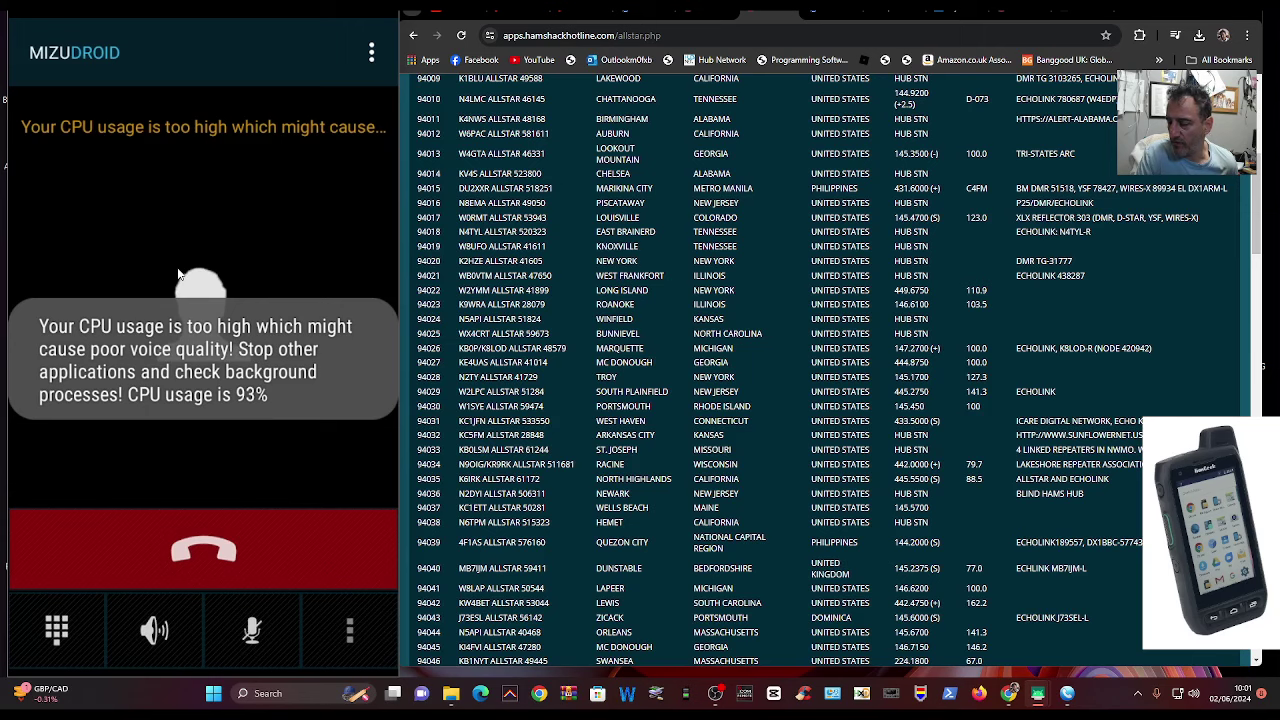
Switch the MizuDroid call to loudspeaker and hang up.
click(156, 632)
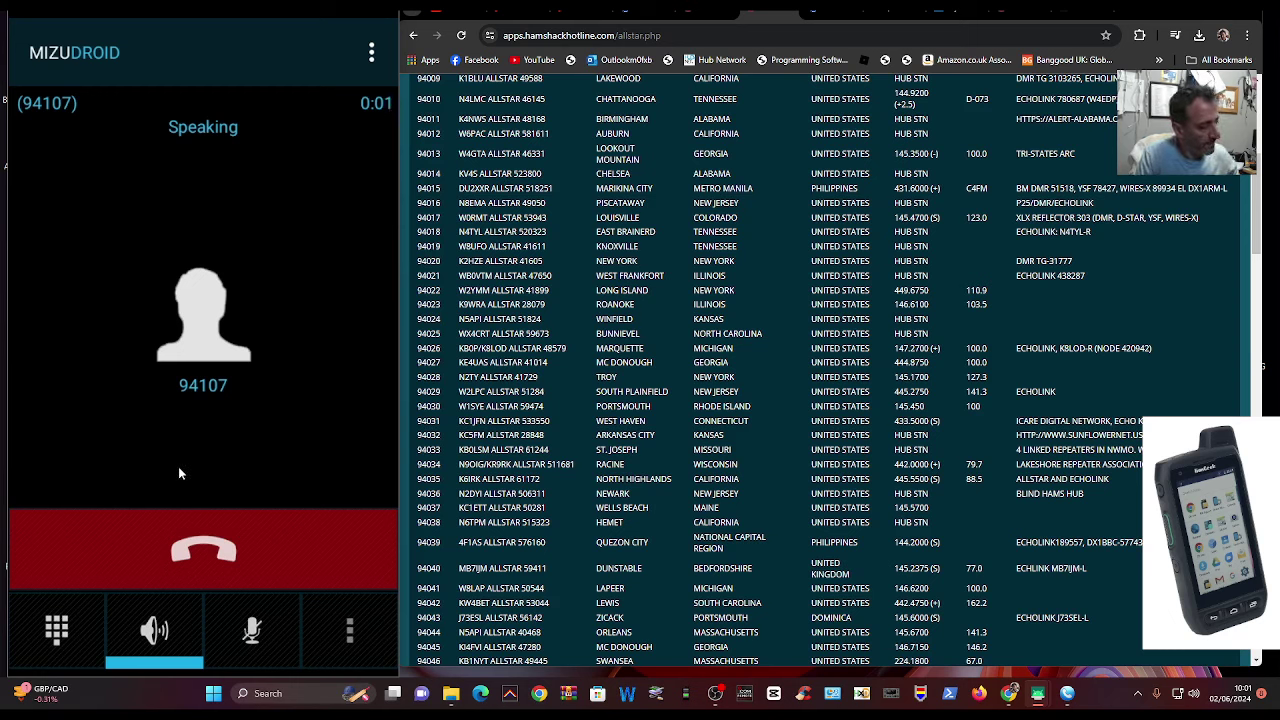
click(220, 540)
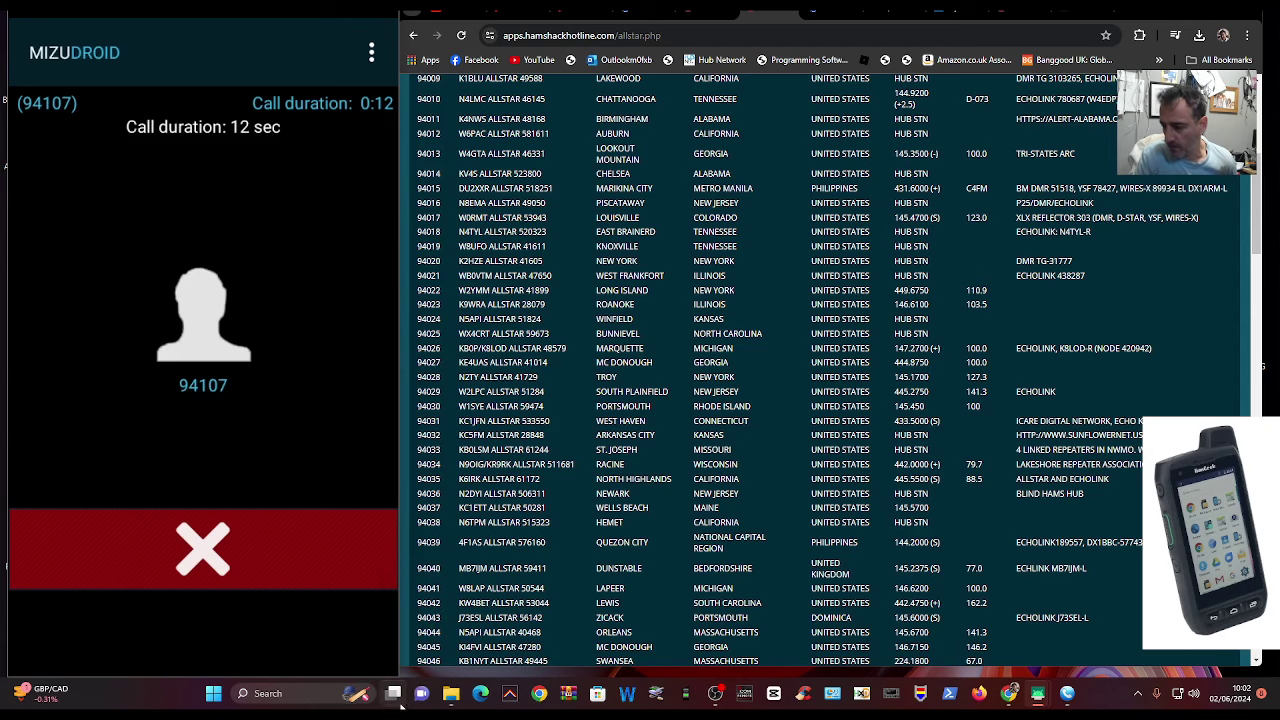
Switch back to MicroSIP, move its window towards the middle of the display, and call extension 94107.
click(213, 693)
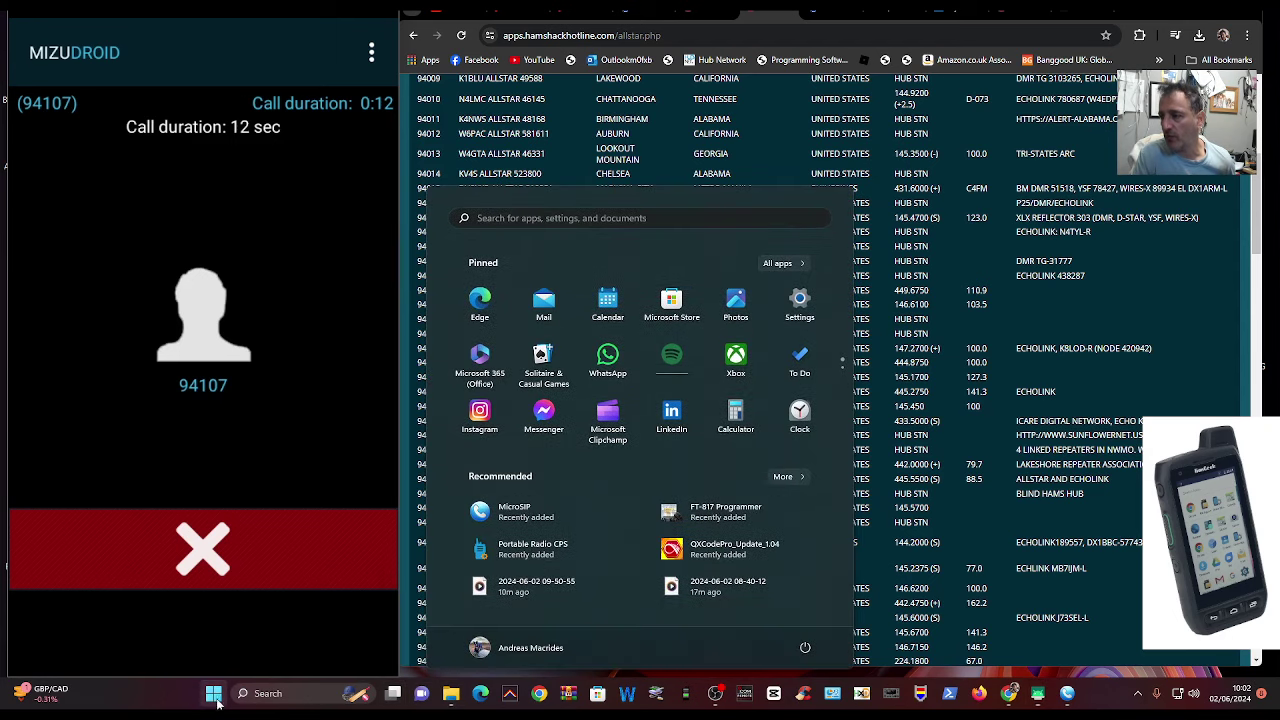
click(515, 510)
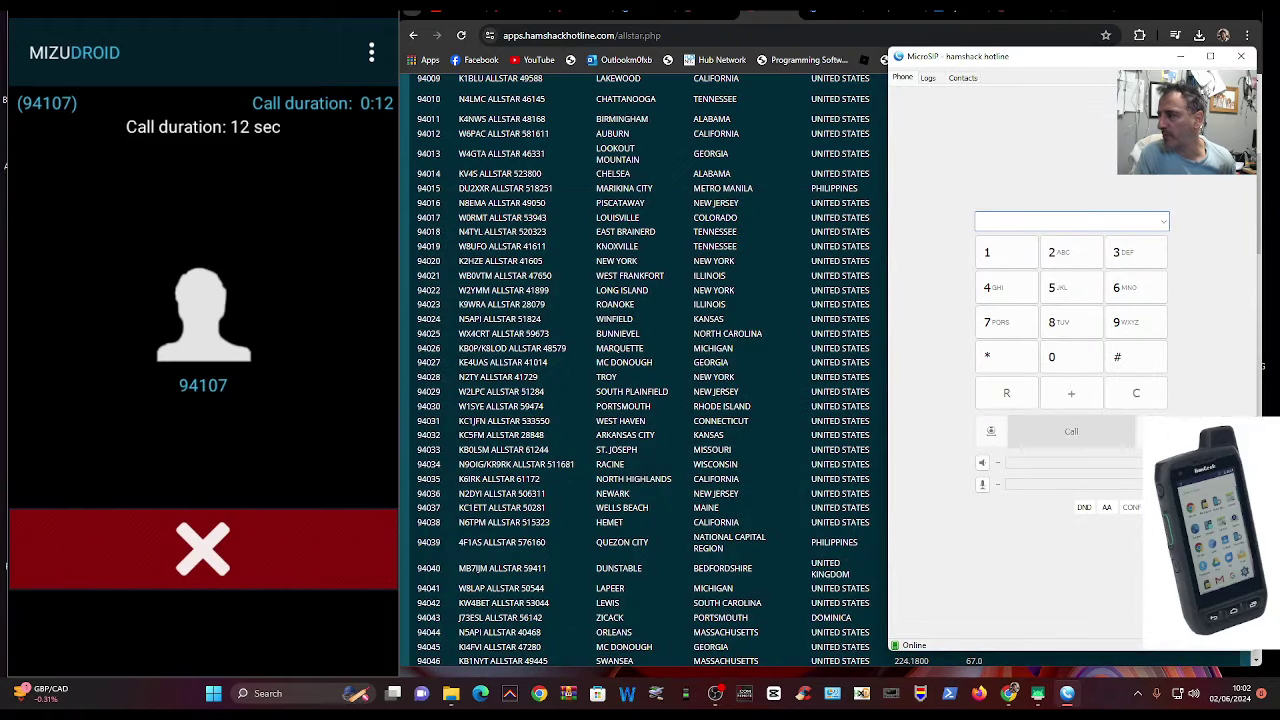
drag(1150, 64, 837, 54)
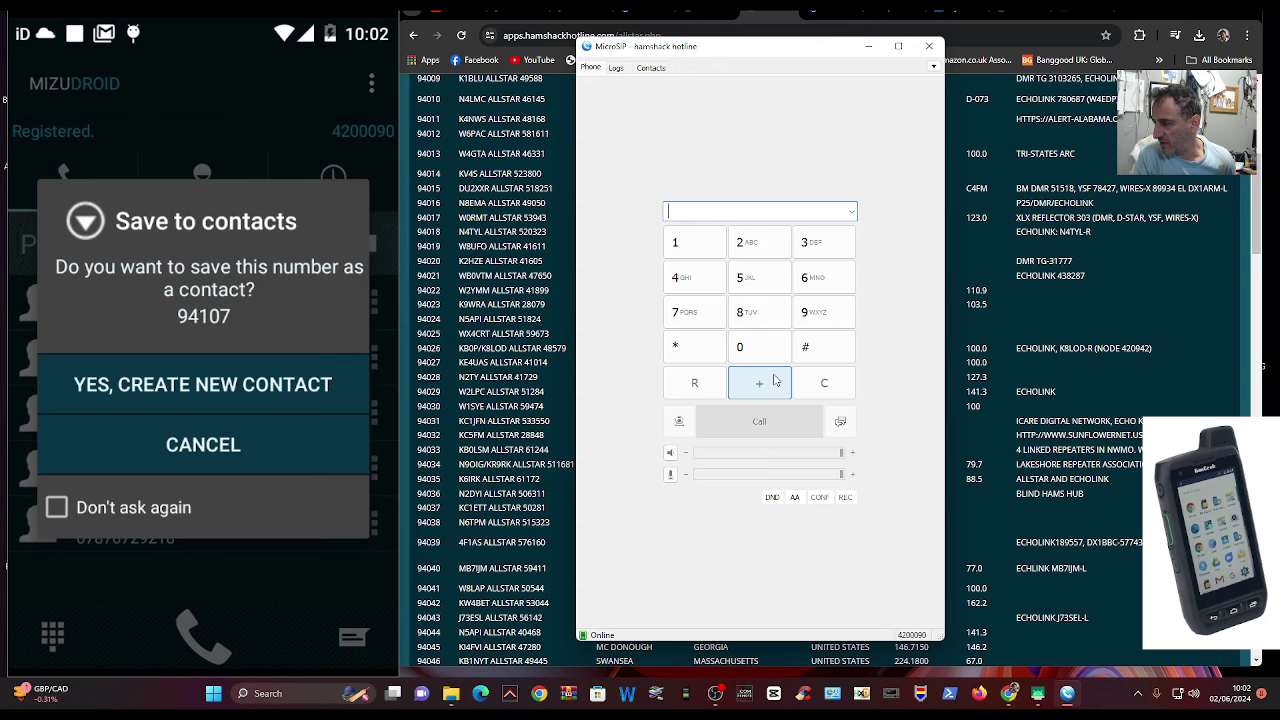
click(813, 314)
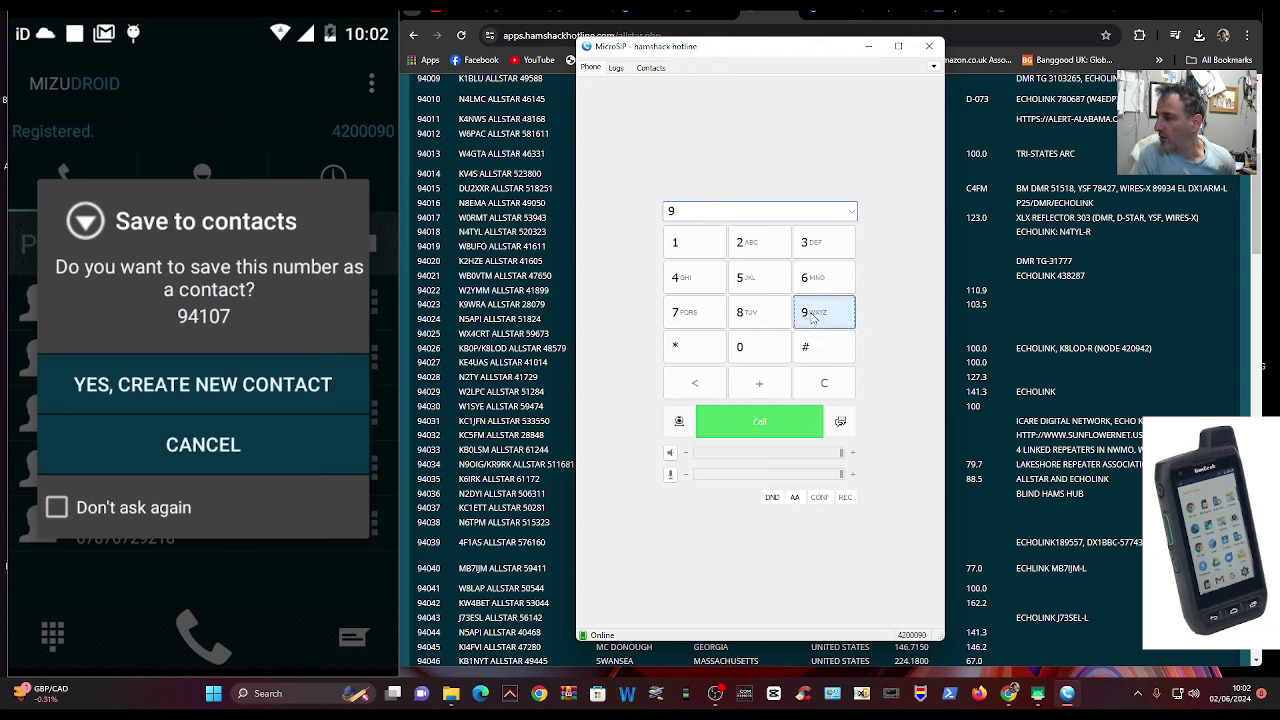
click(682, 277)
click(684, 242)
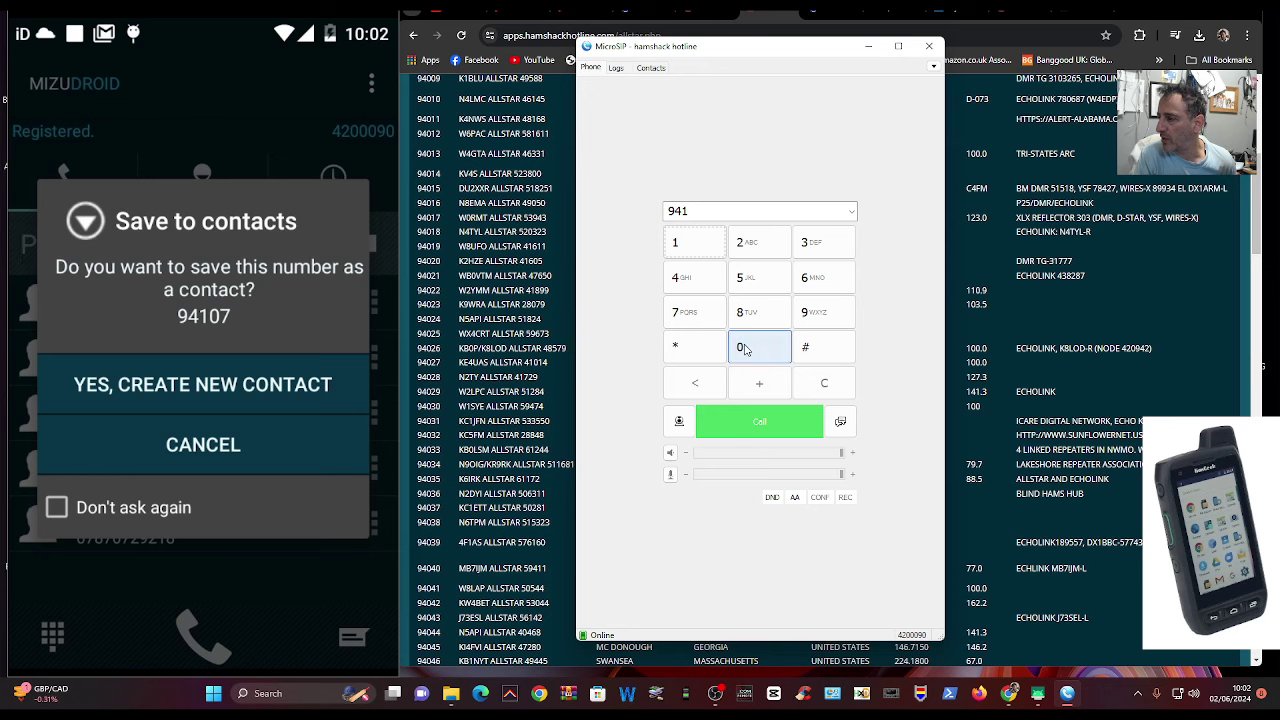
click(744, 349)
click(684, 312)
click(757, 422)
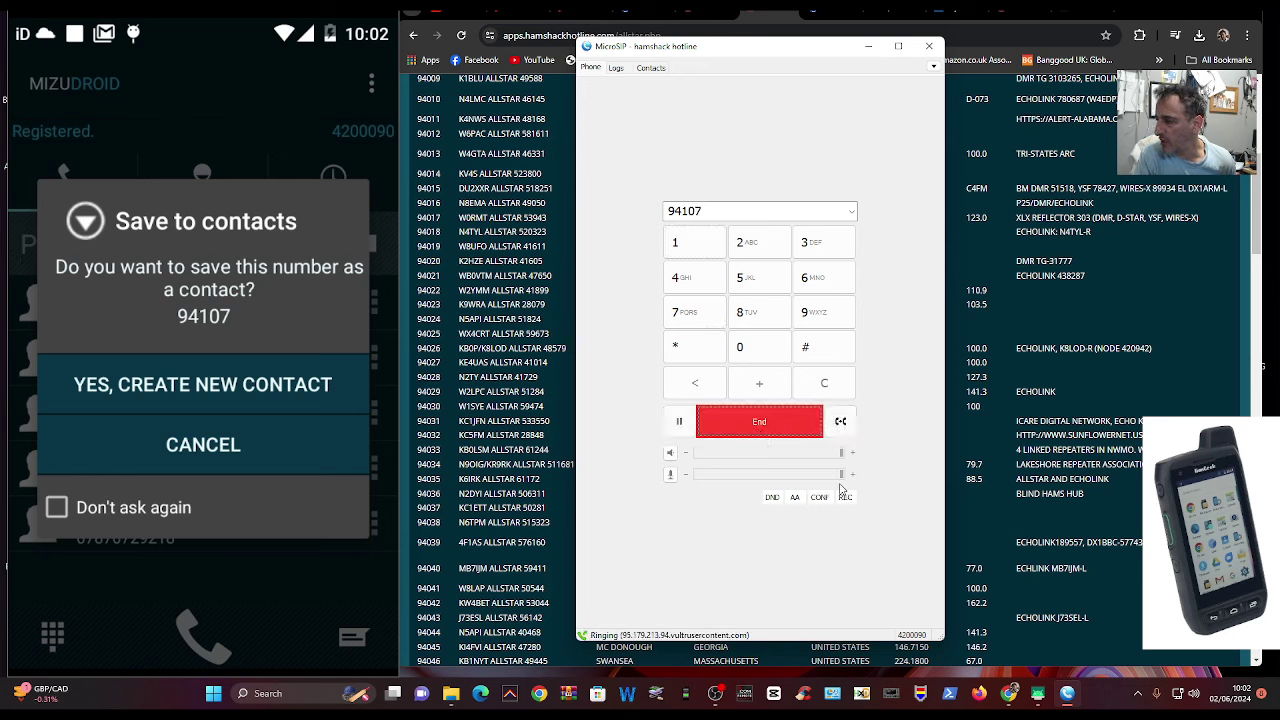
Lower the microphone level and the speaker volume of the MicroSIP call, moving the window slightly aside.
drag(840, 476, 768, 476)
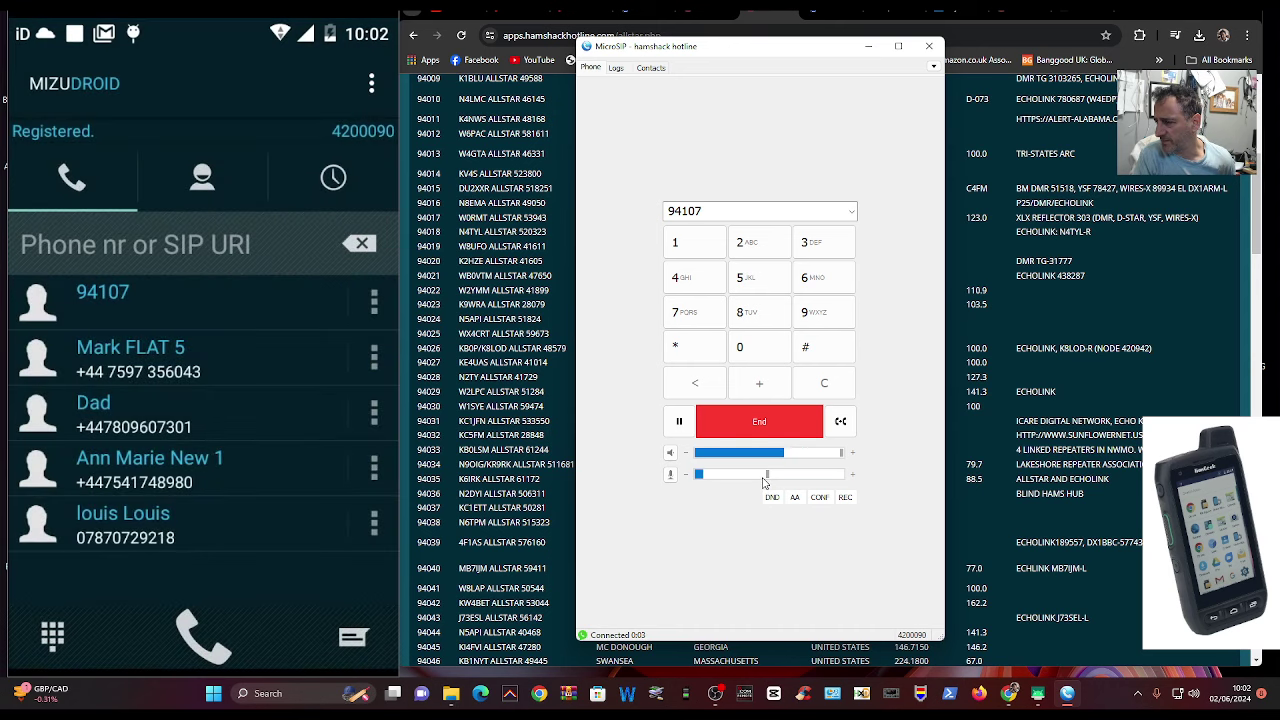
mouse_move(449, 703)
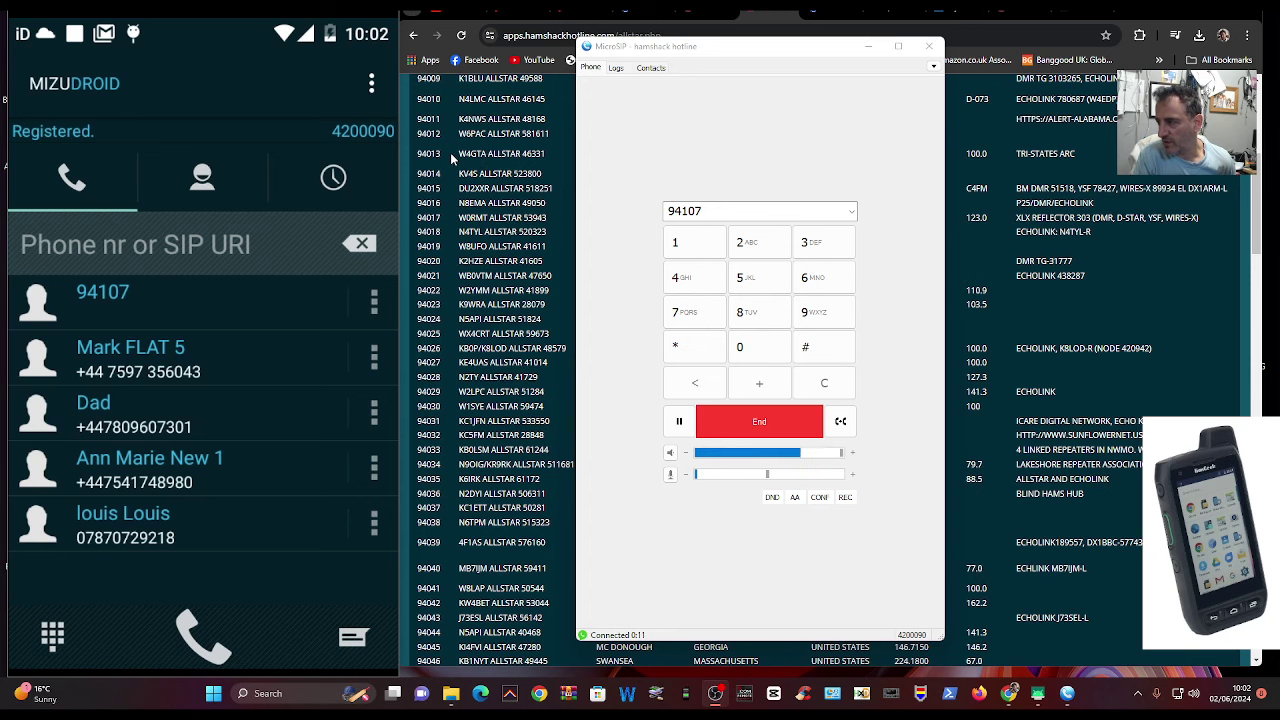
drag(784, 58, 861, 50)
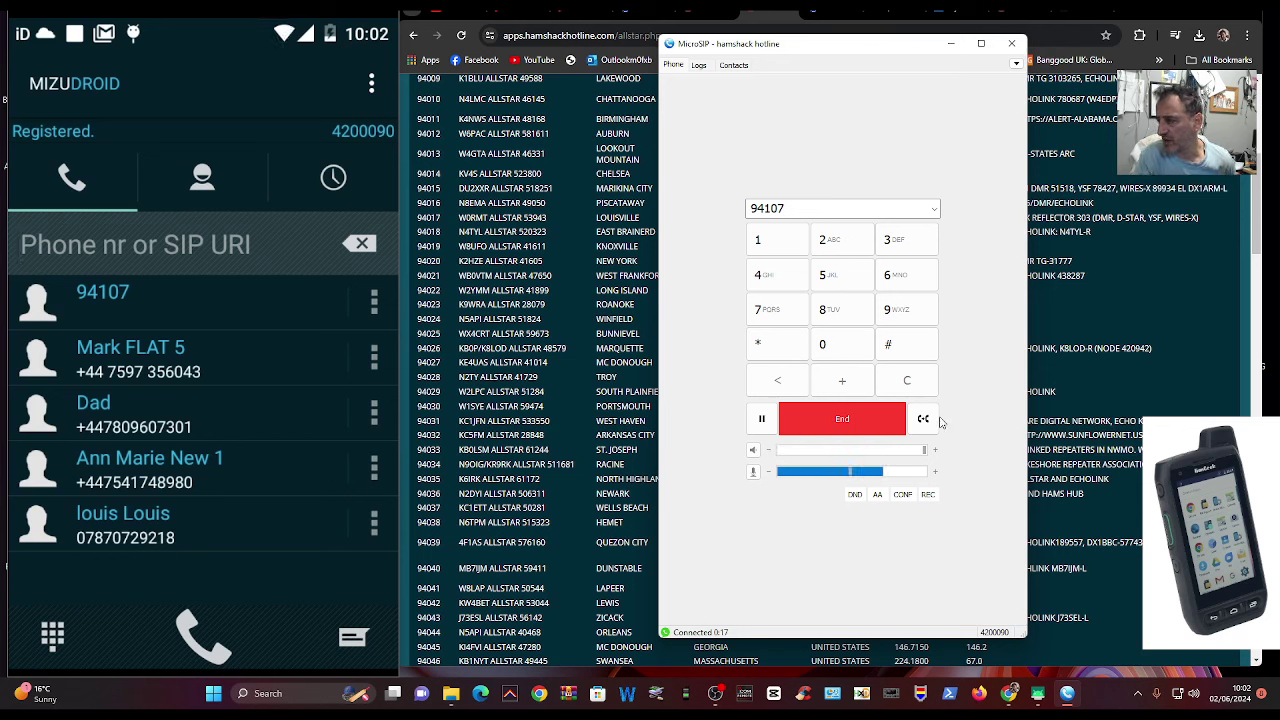
drag(924, 450, 885, 451)
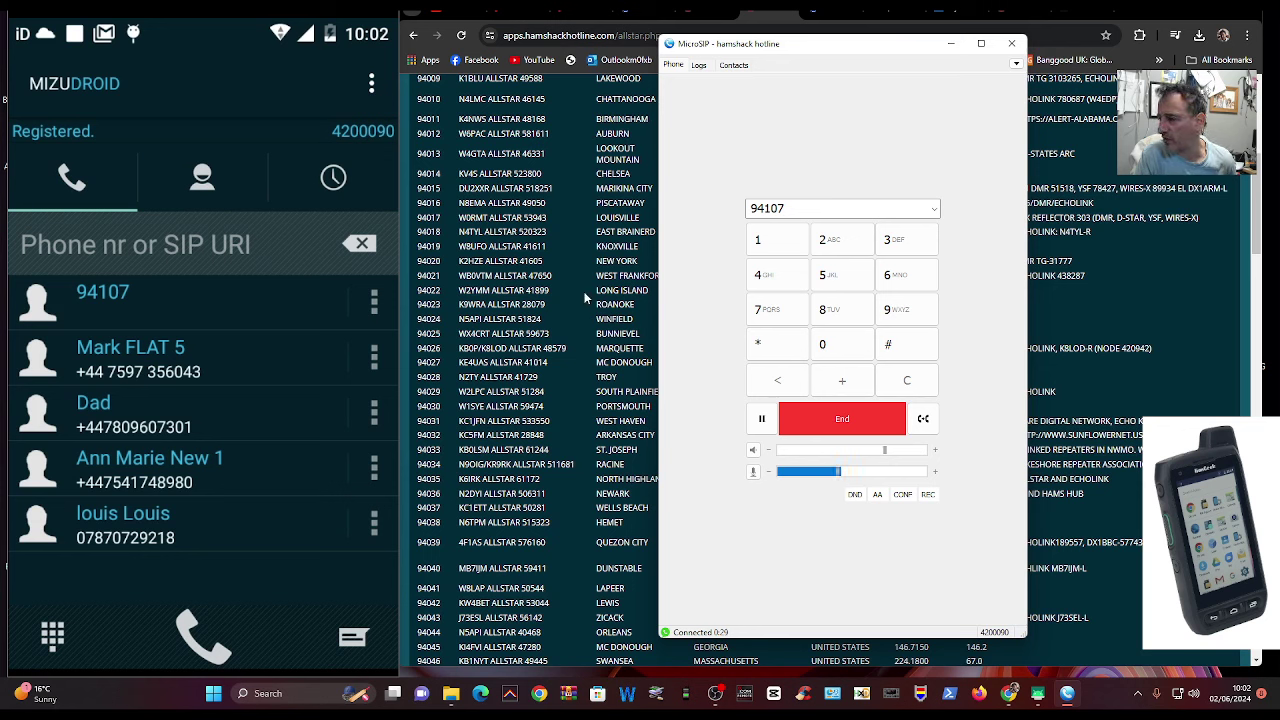
Send *99 to the connected 94107 call to transmit, and send # to unkey.
click(773, 349)
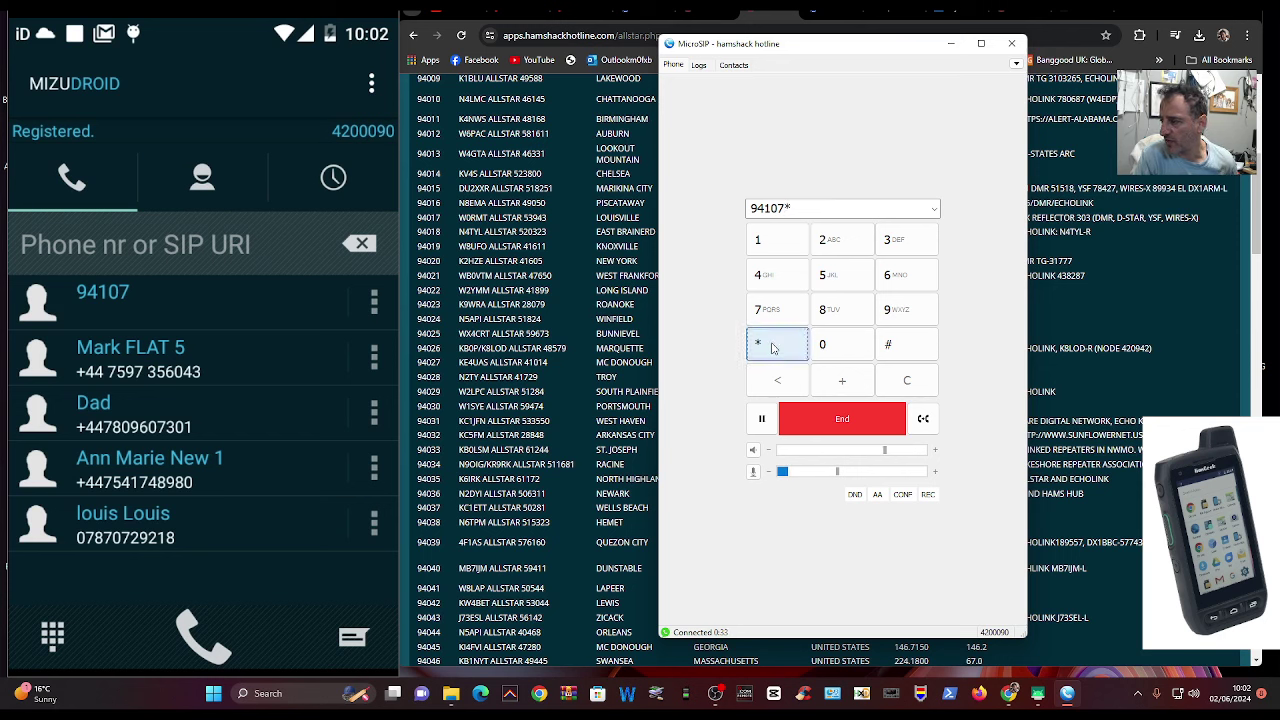
click(904, 310)
click(904, 310)
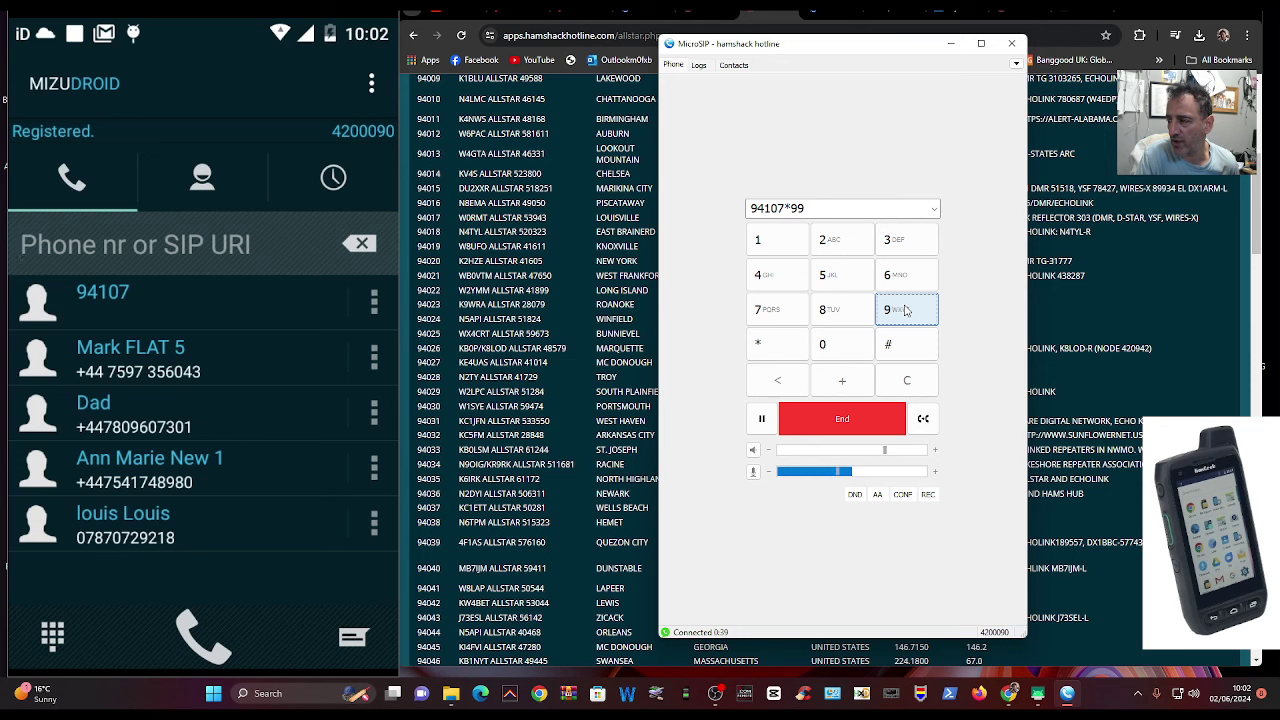
click(906, 344)
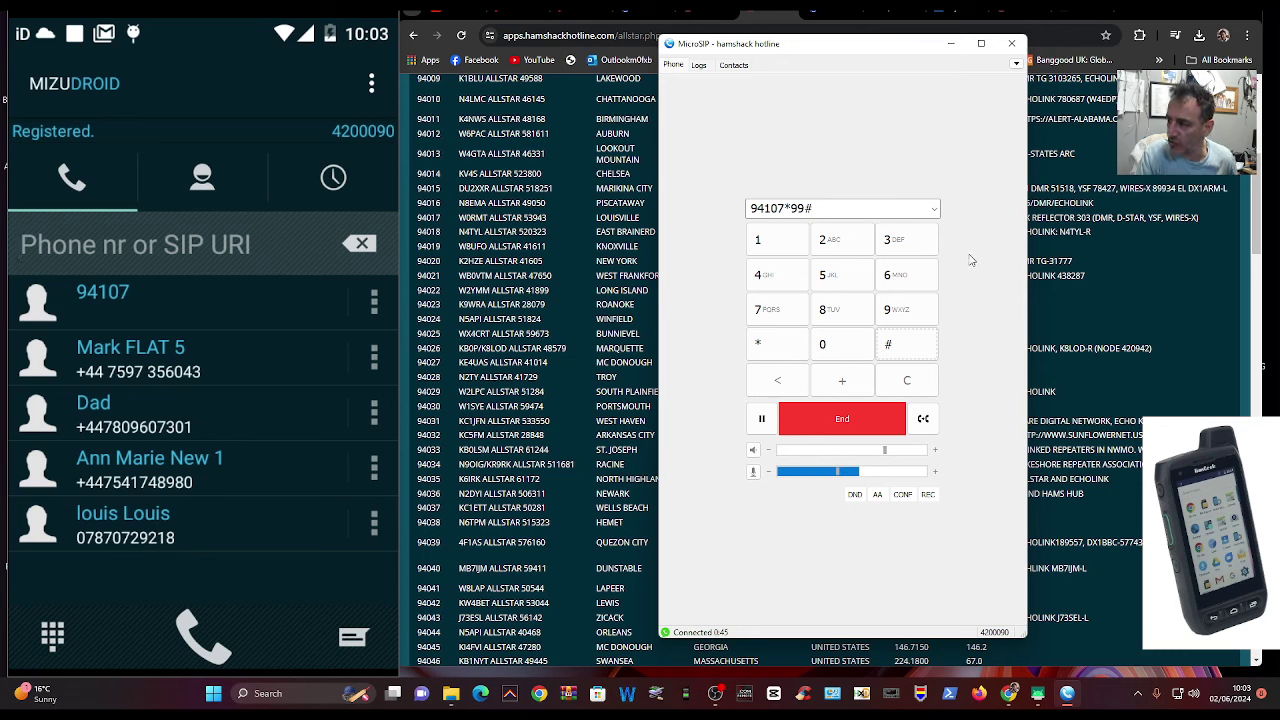
text(#)
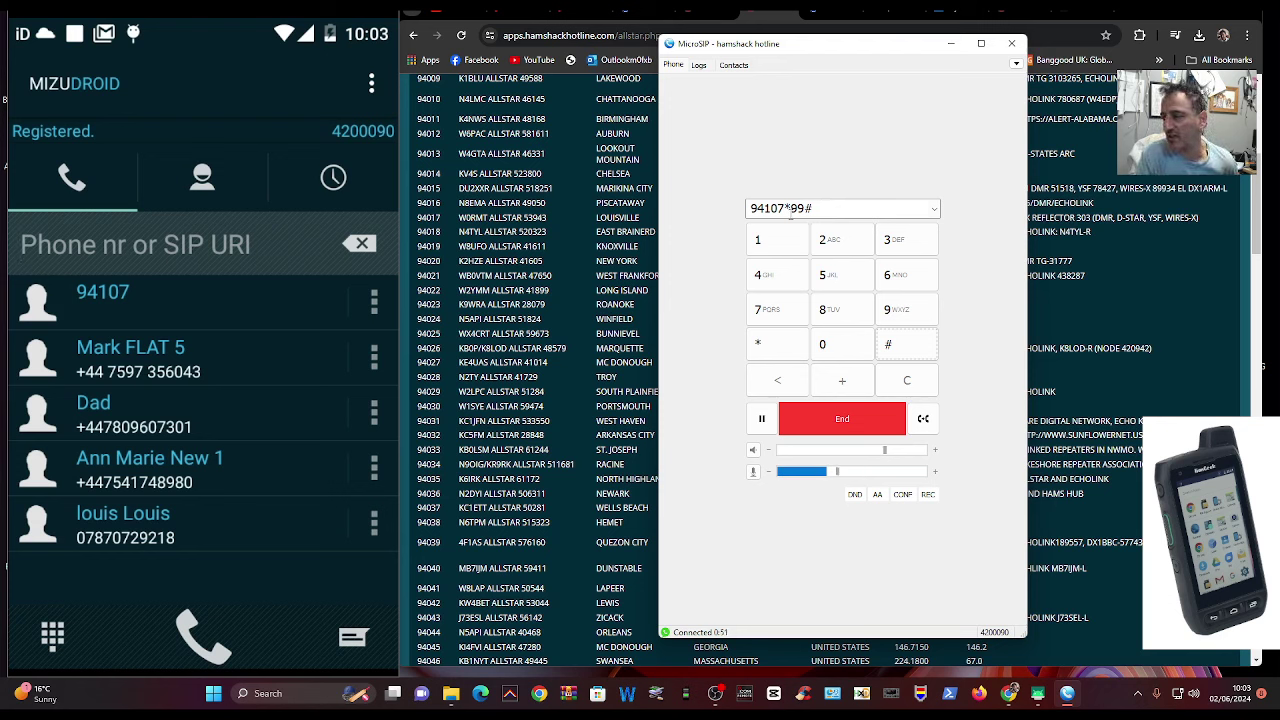
Look over MicroSIP's call logs and contacts and return to the dial pad.
click(699, 66)
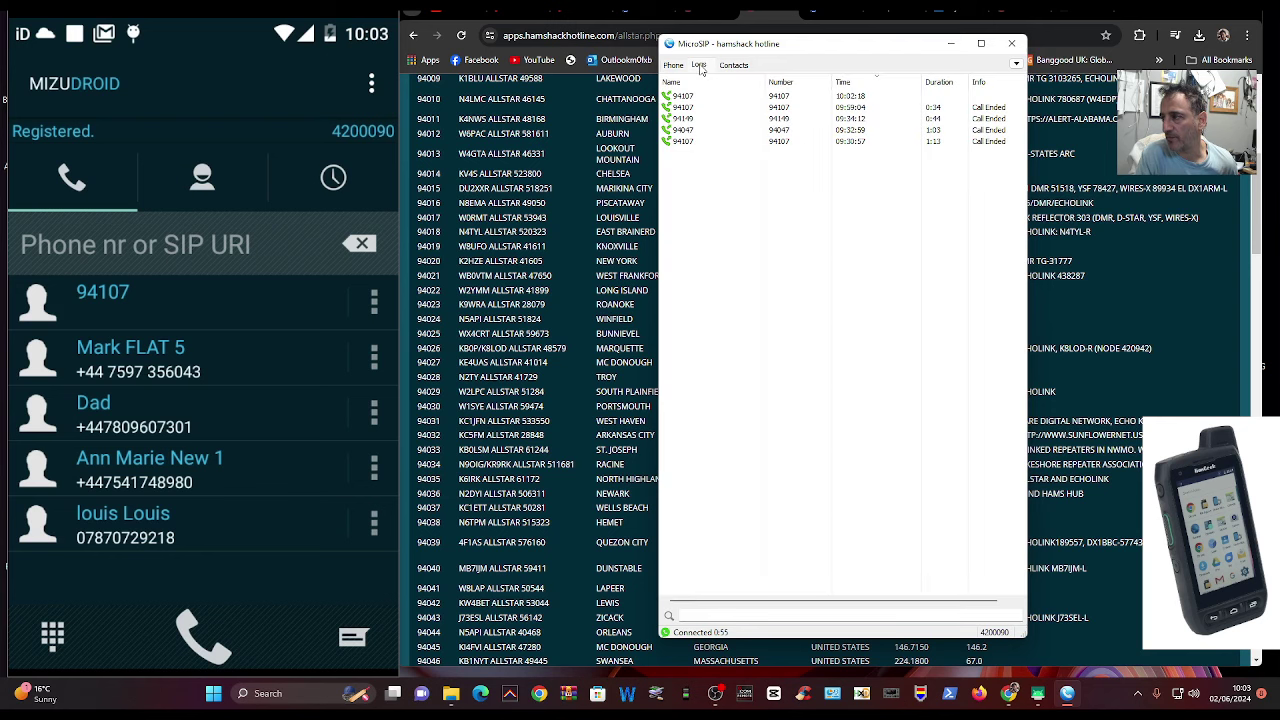
click(701, 68)
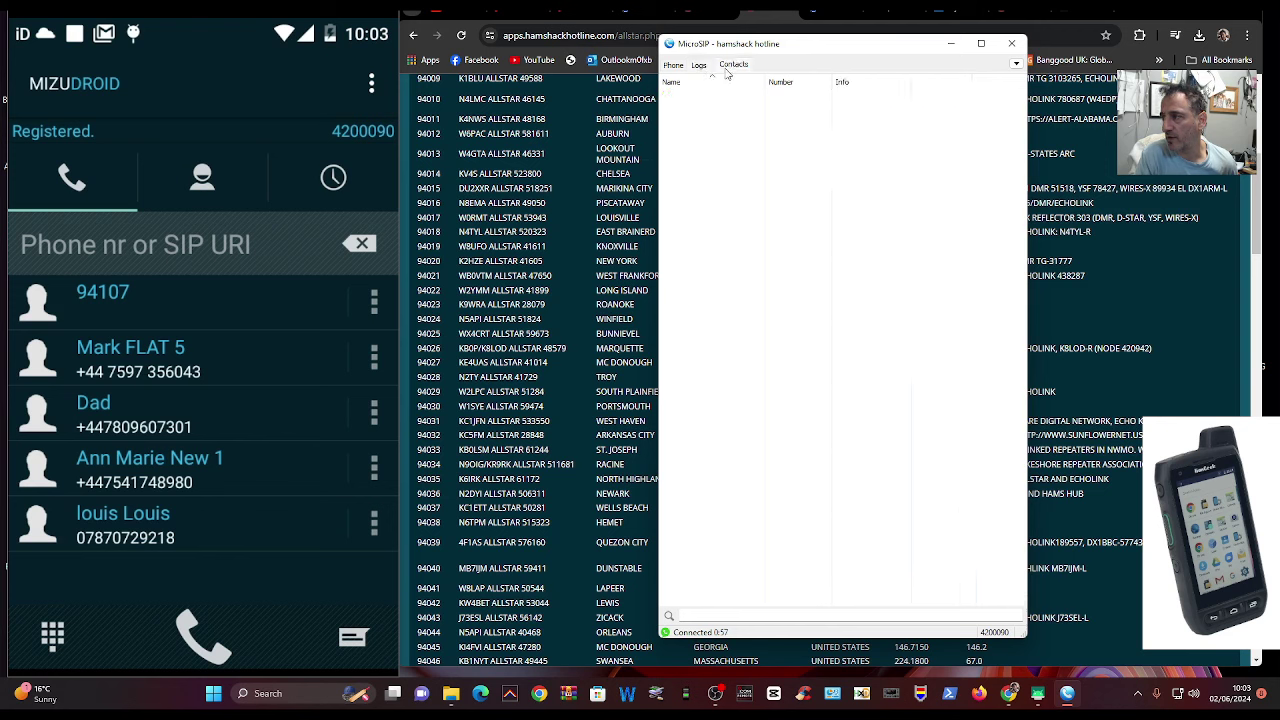
click(674, 66)
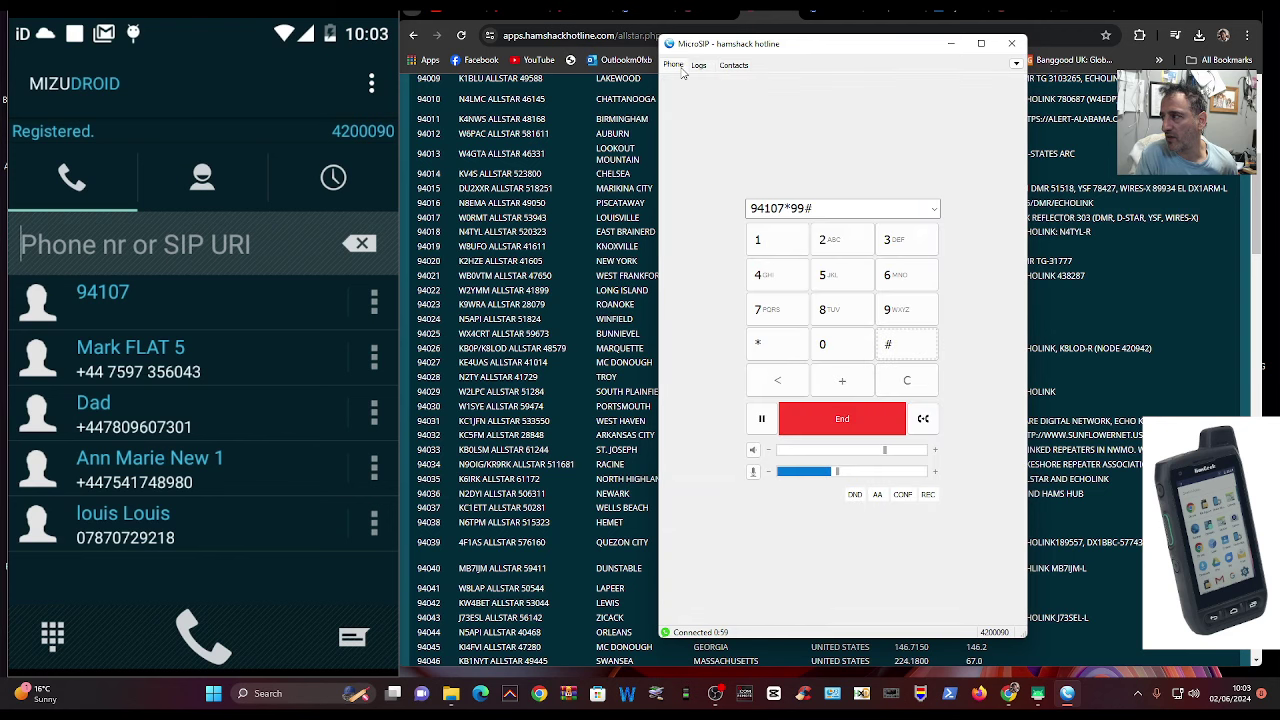
Open the MicroSIP settings, examine the available ring devices, and close the settings.
click(1016, 64)
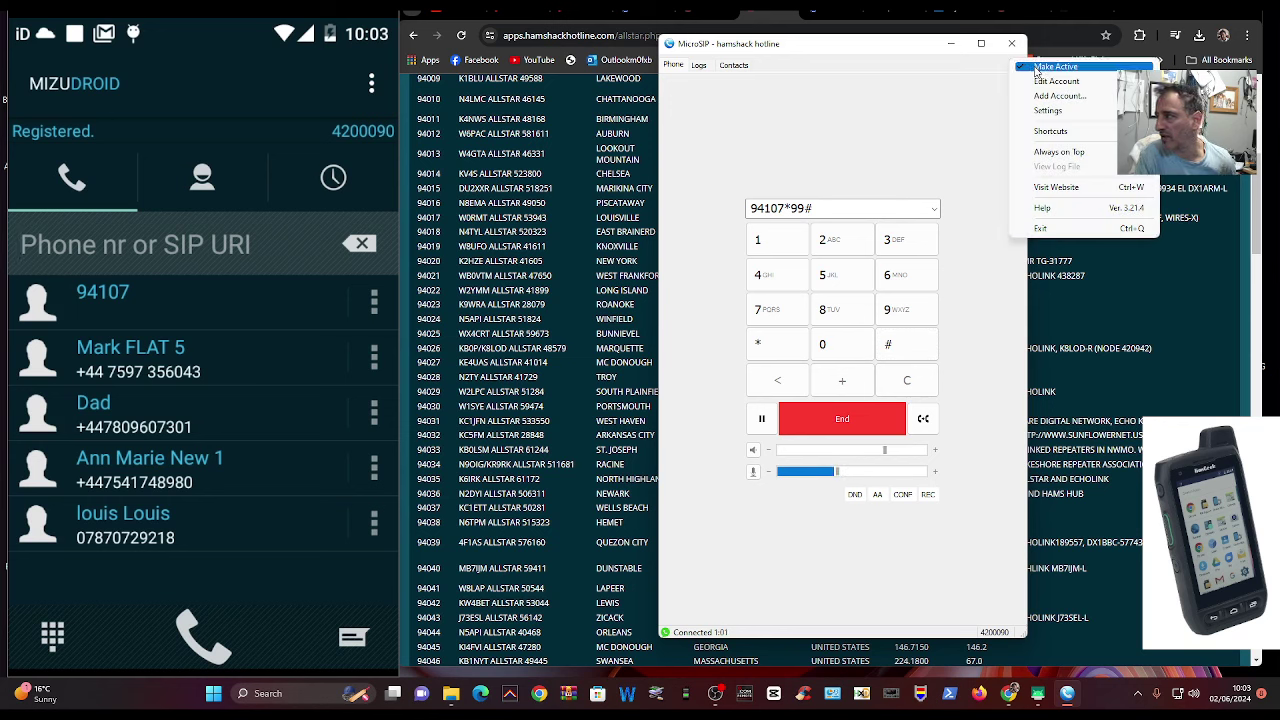
click(1064, 110)
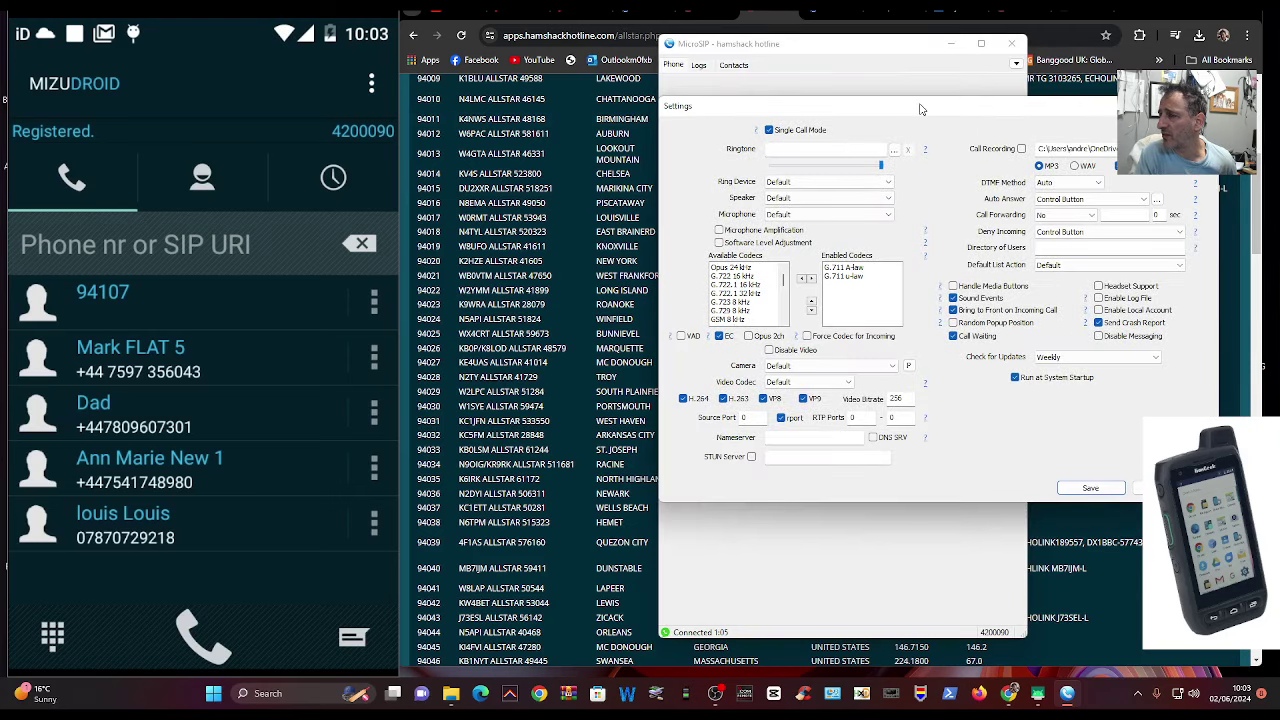
drag(940, 102, 880, 170)
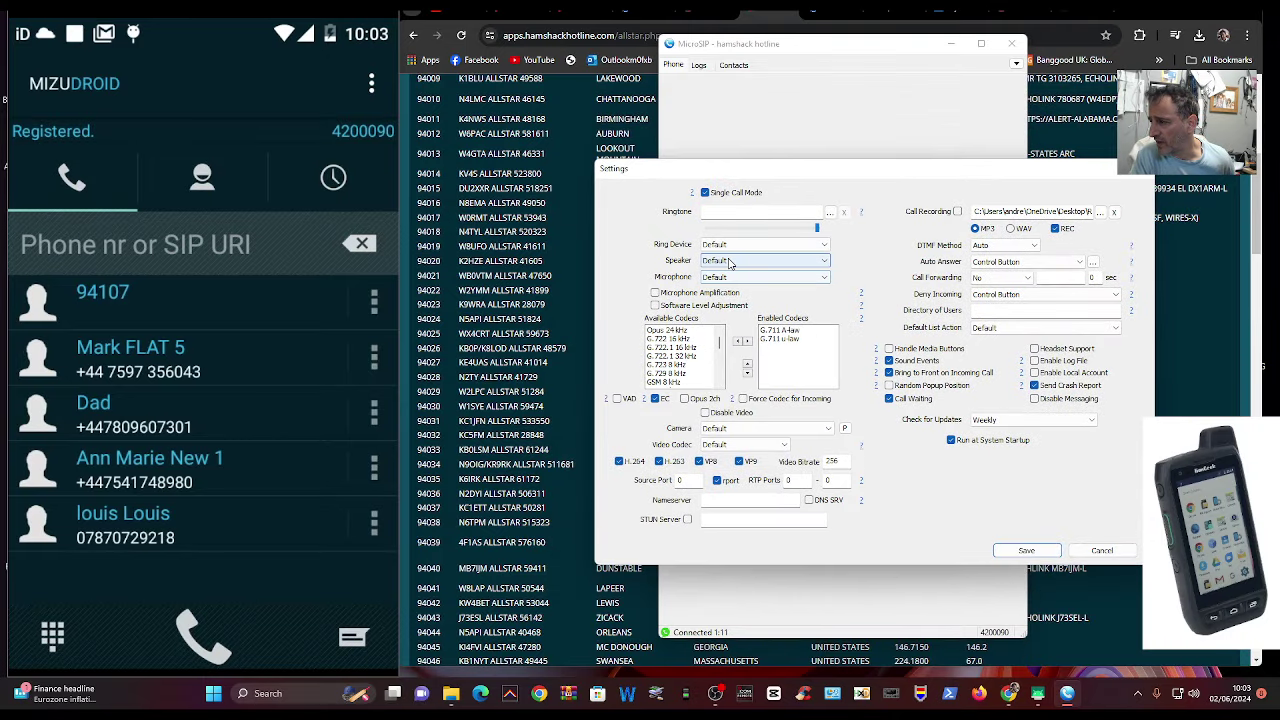
click(828, 245)
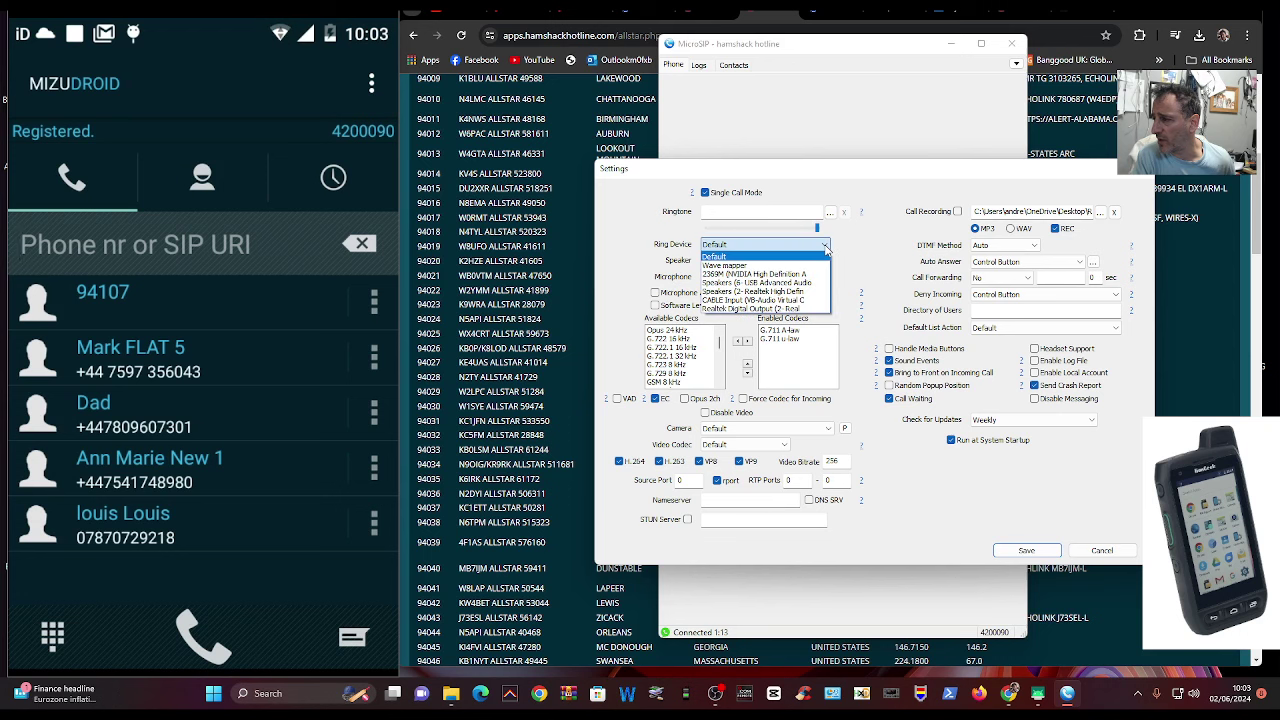
click(826, 248)
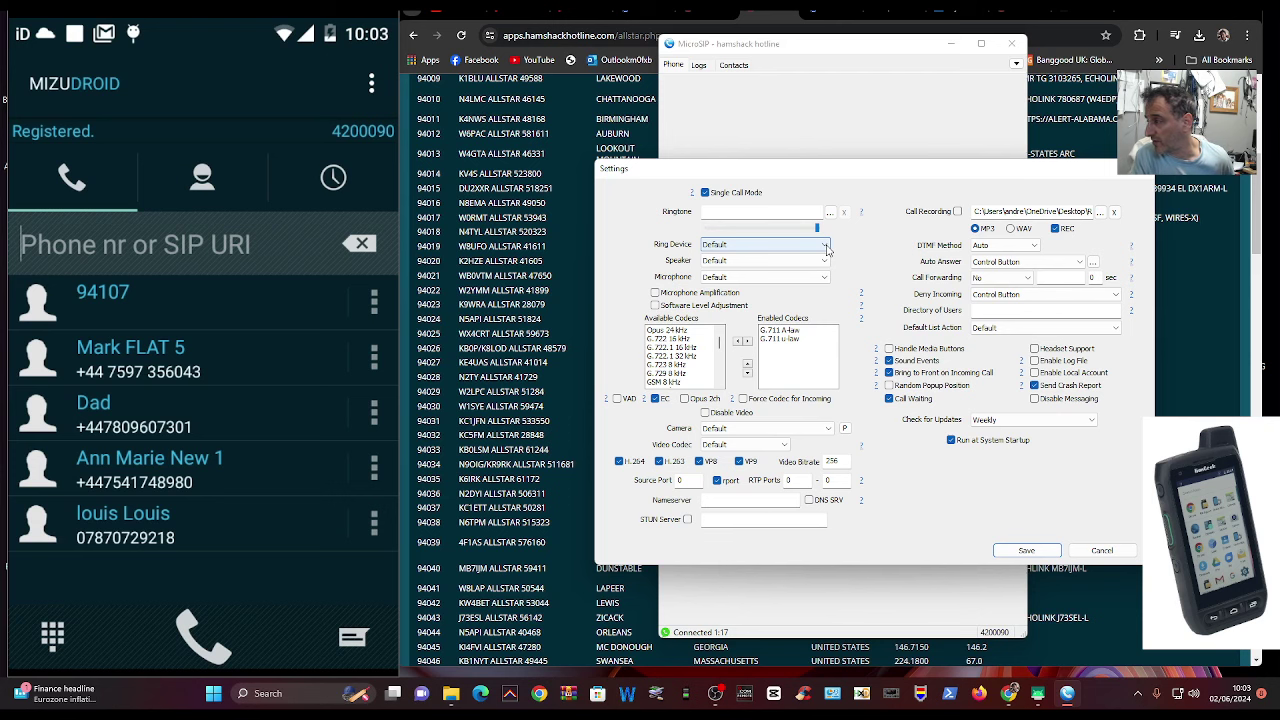
click(1144, 174)
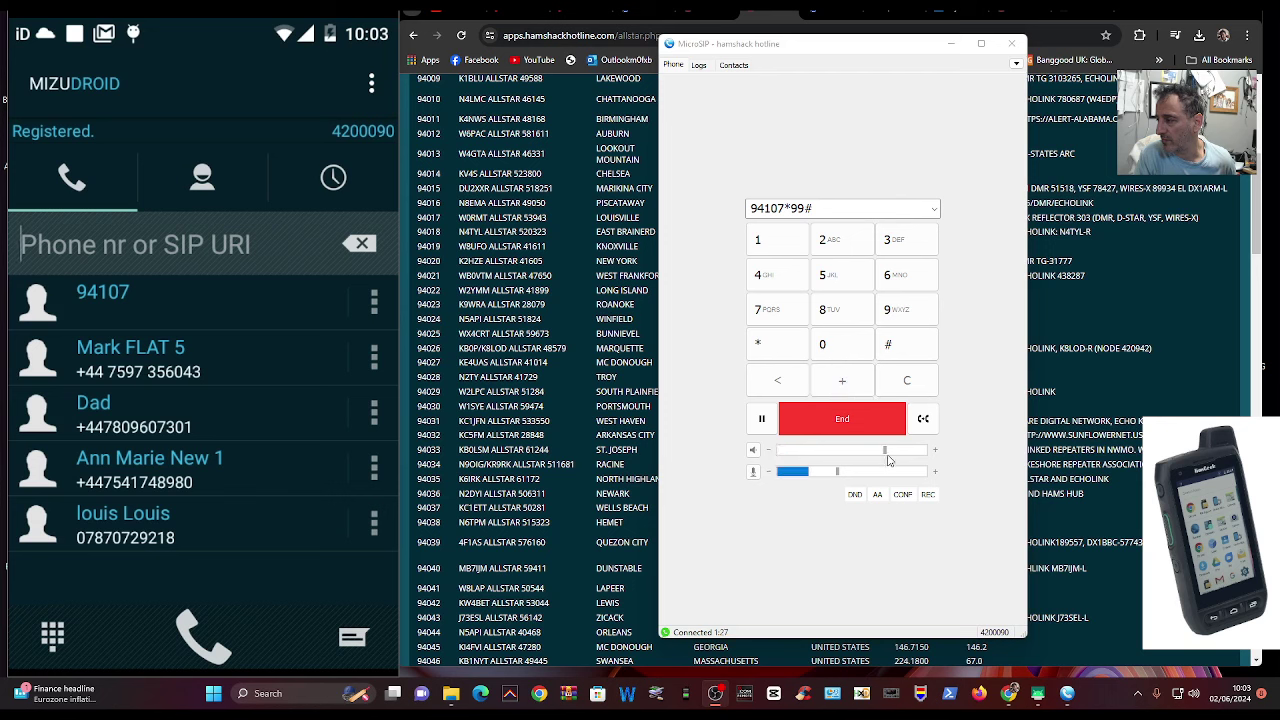
Raise the speaker volume of the MicroSIP call and move its window slightly aside.
drag(889, 459, 906, 452)
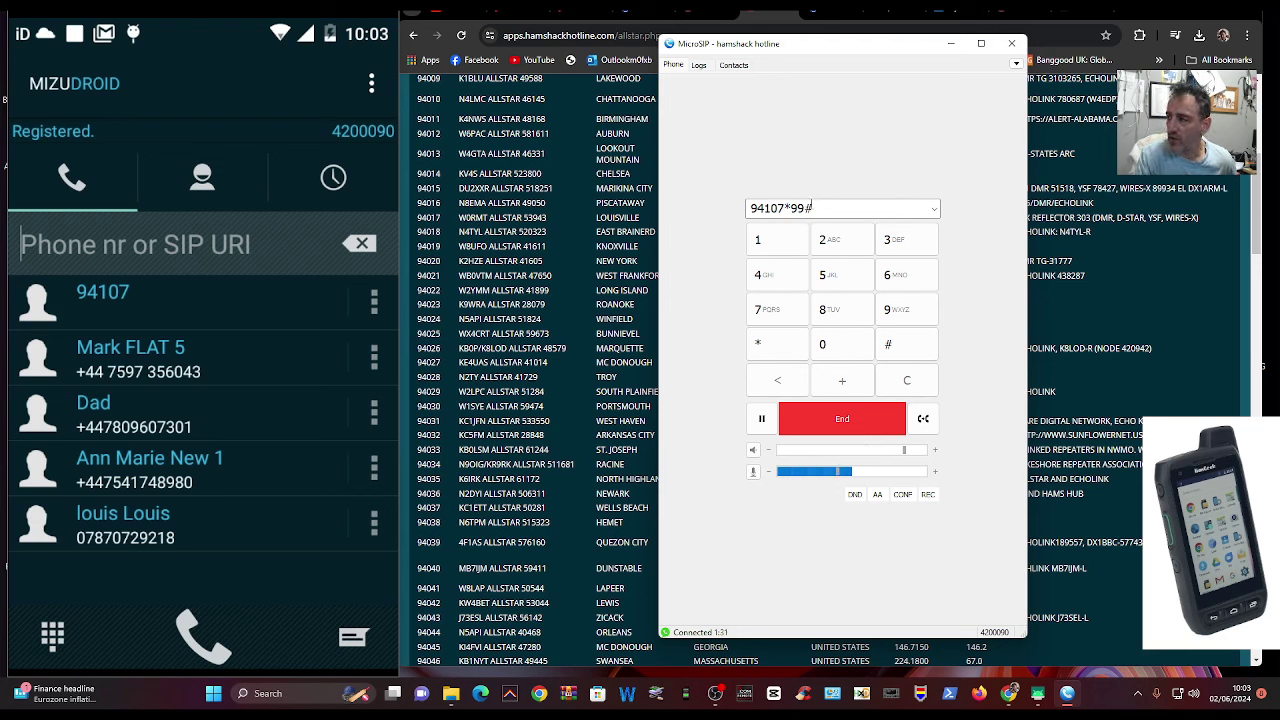
drag(843, 49, 867, 64)
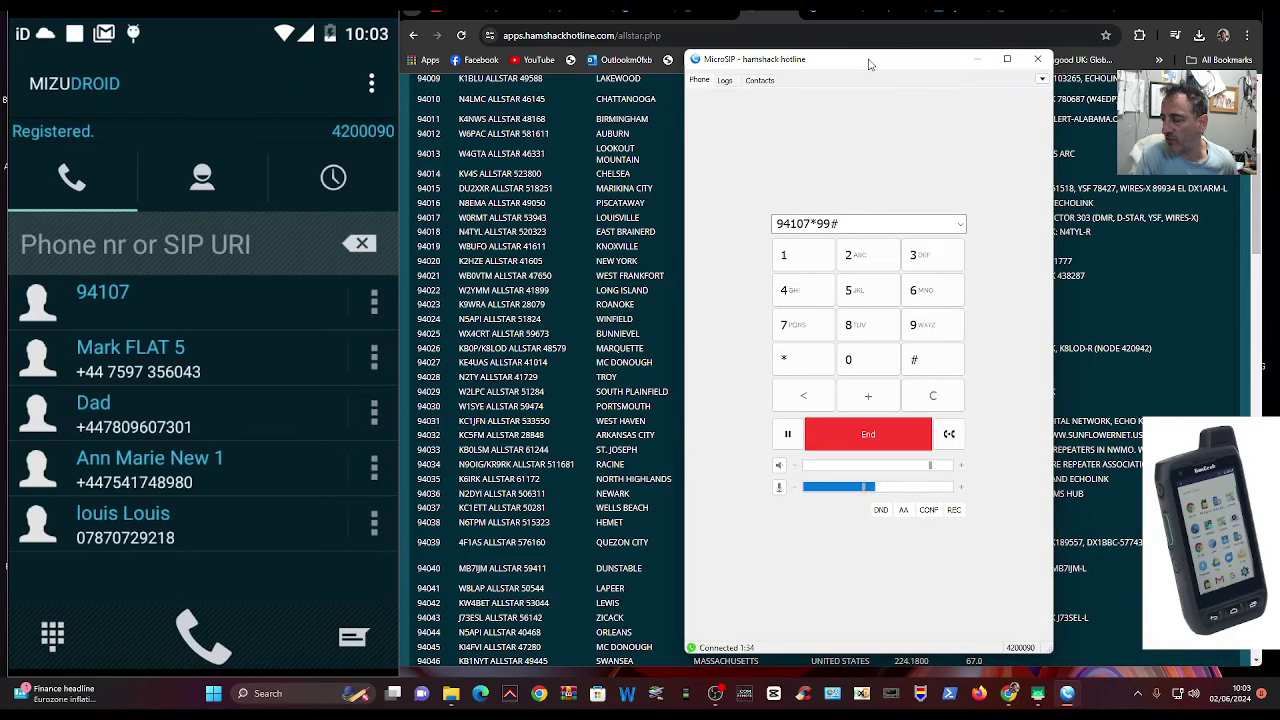
Key up the AllStar node again with *99 and release it with #.
click(801, 366)
click(937, 338)
click(937, 338)
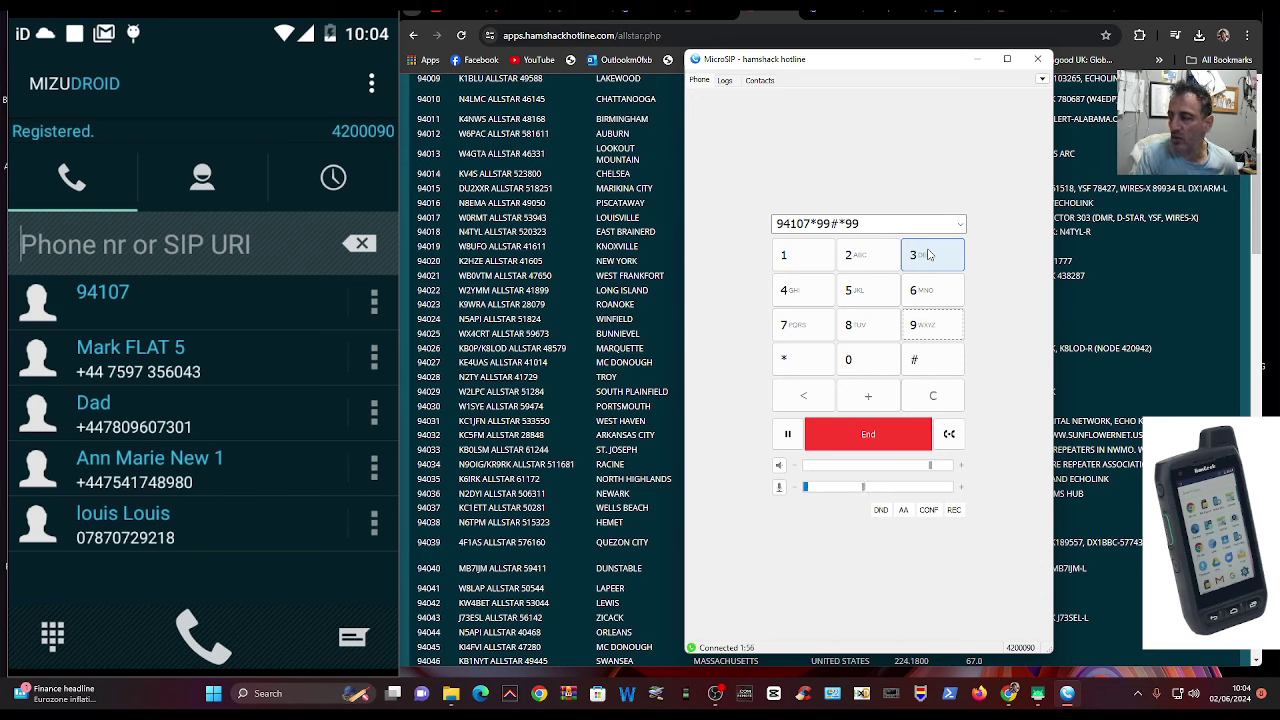
click(929, 368)
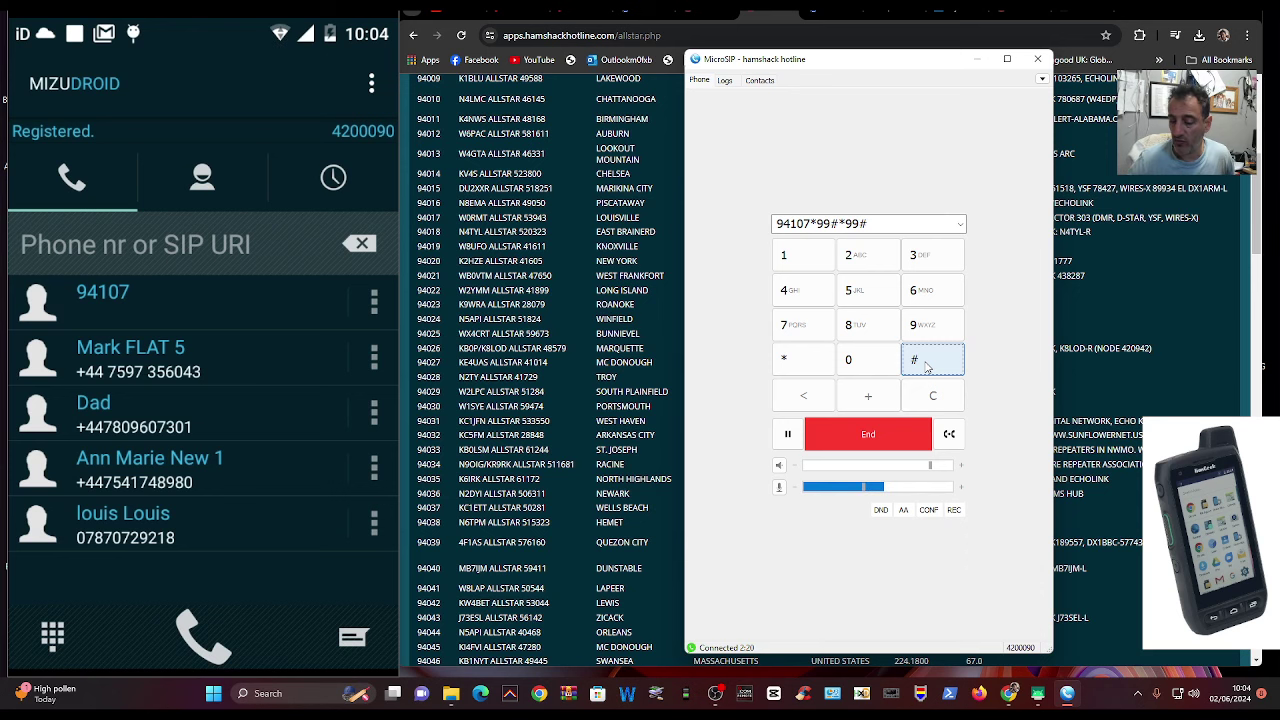
Switch to the browser and look through the AllStar extension list and the Cisco SPA524S IP telephone product page on Comms Warehouse.
drag(898, 64, 1055, 67)
click(691, 16)
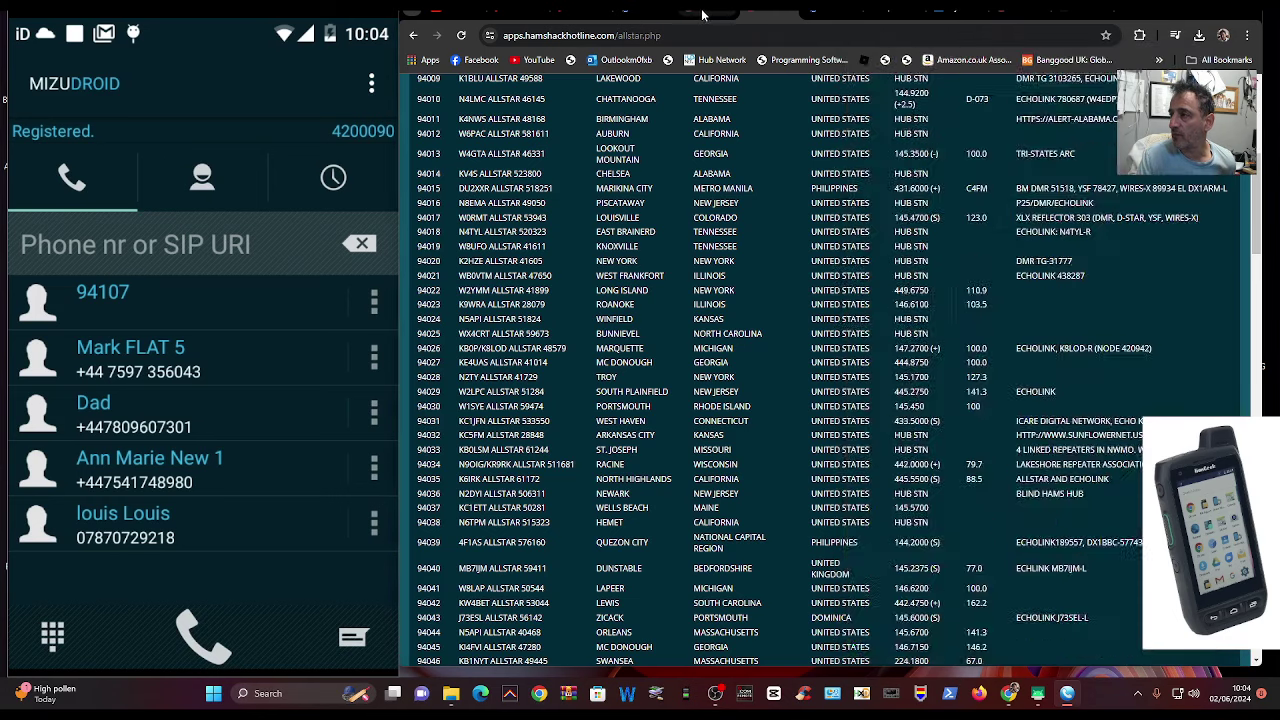
key(End)
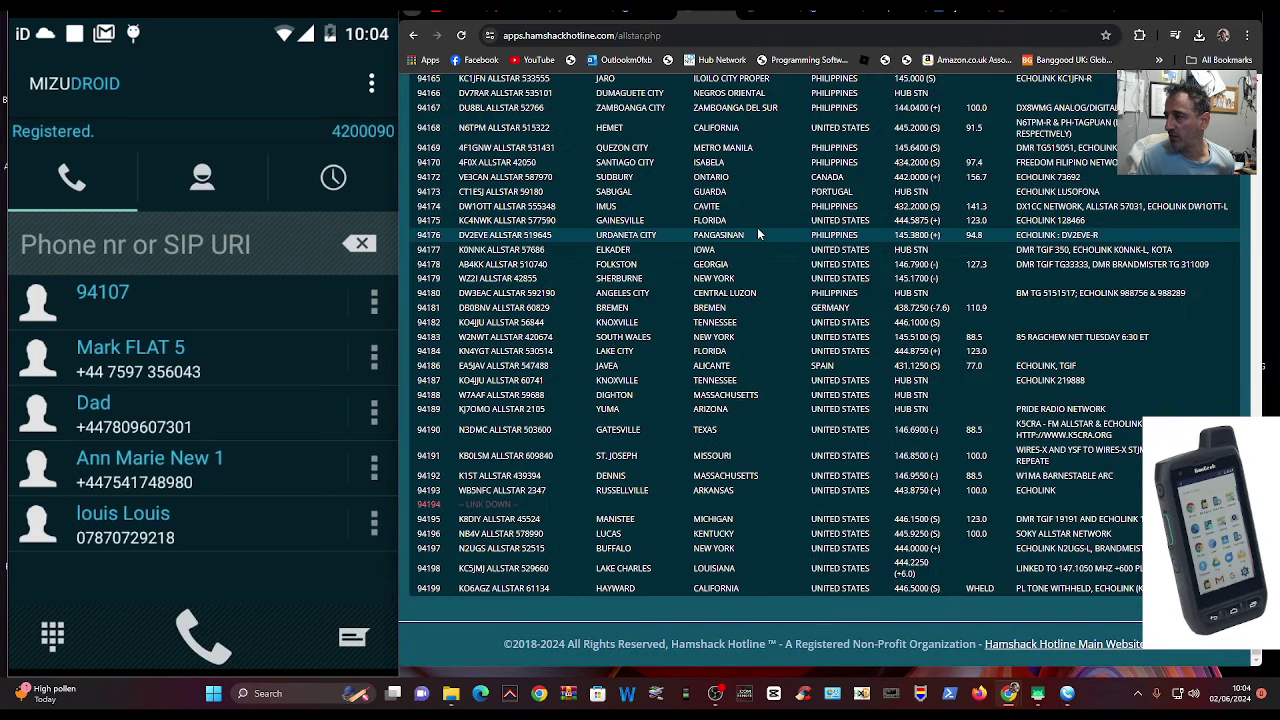
scroll(567, 124, up, 3)
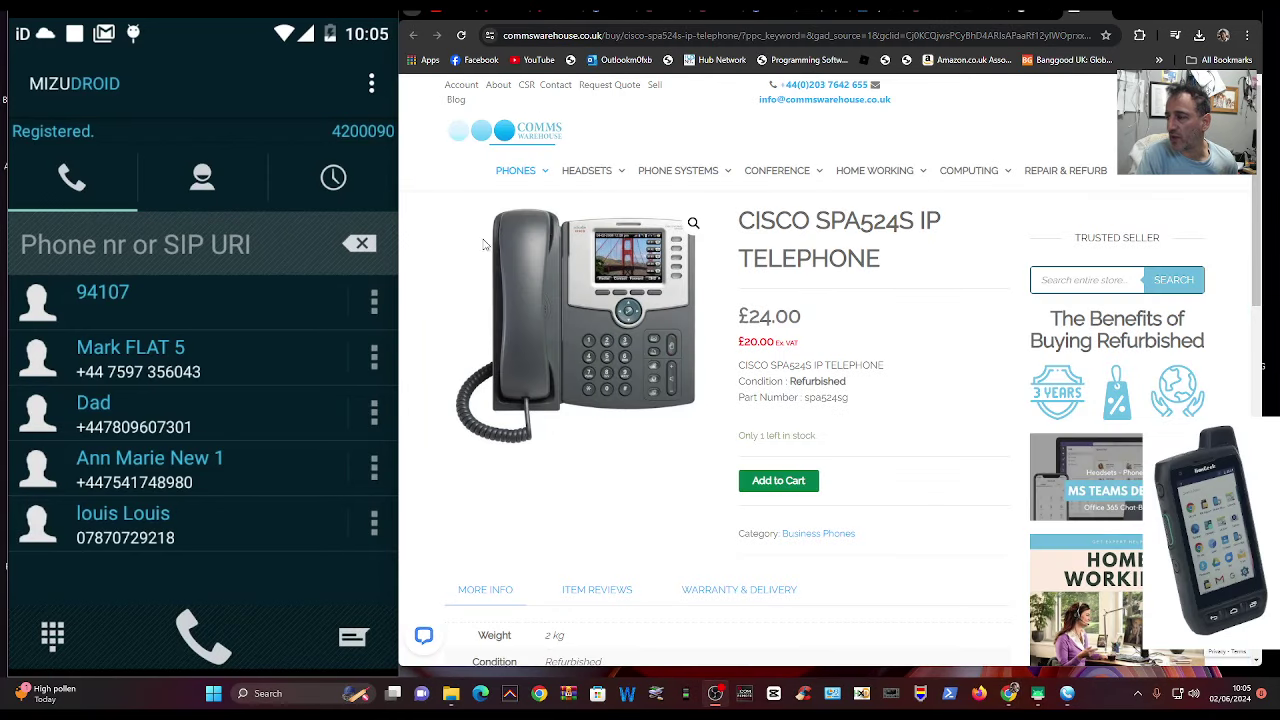
scroll(862, 291, down, 3)
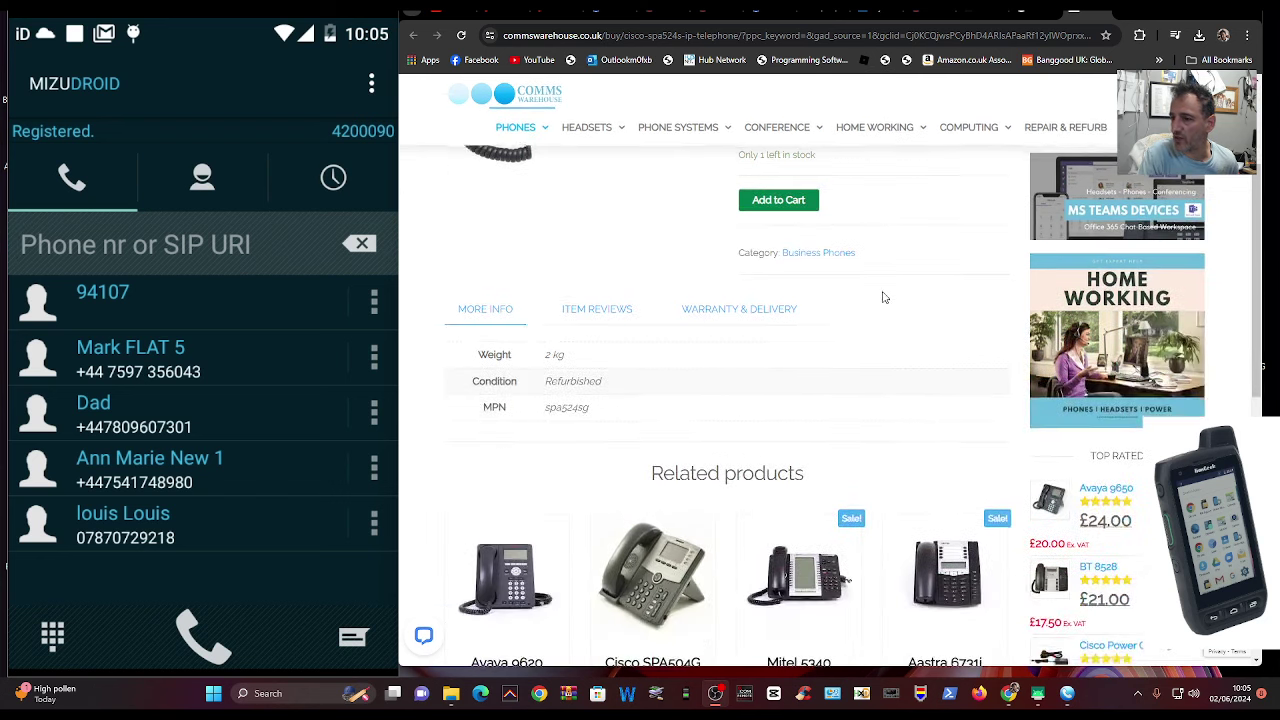
scroll(880, 294, up, 3)
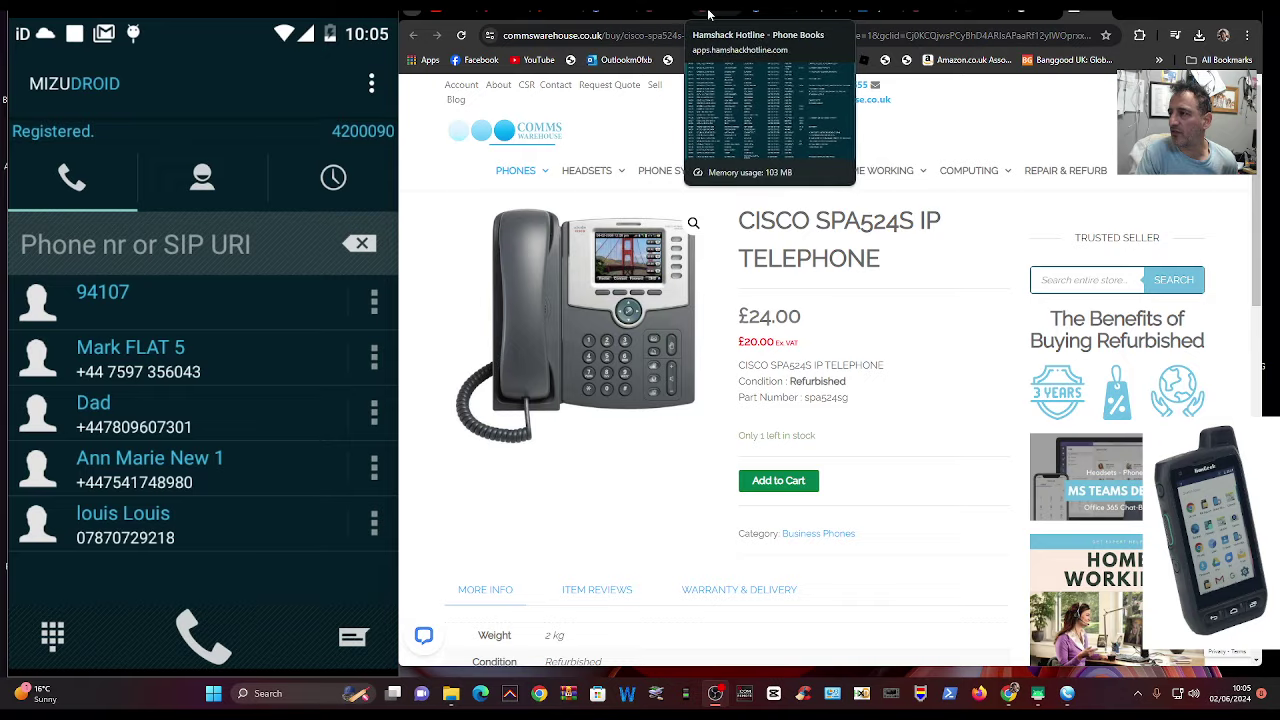
Return to the AllStar phone book page, open the Hamshack Hotline main website from its footer, and view the About section.
click(772, 14)
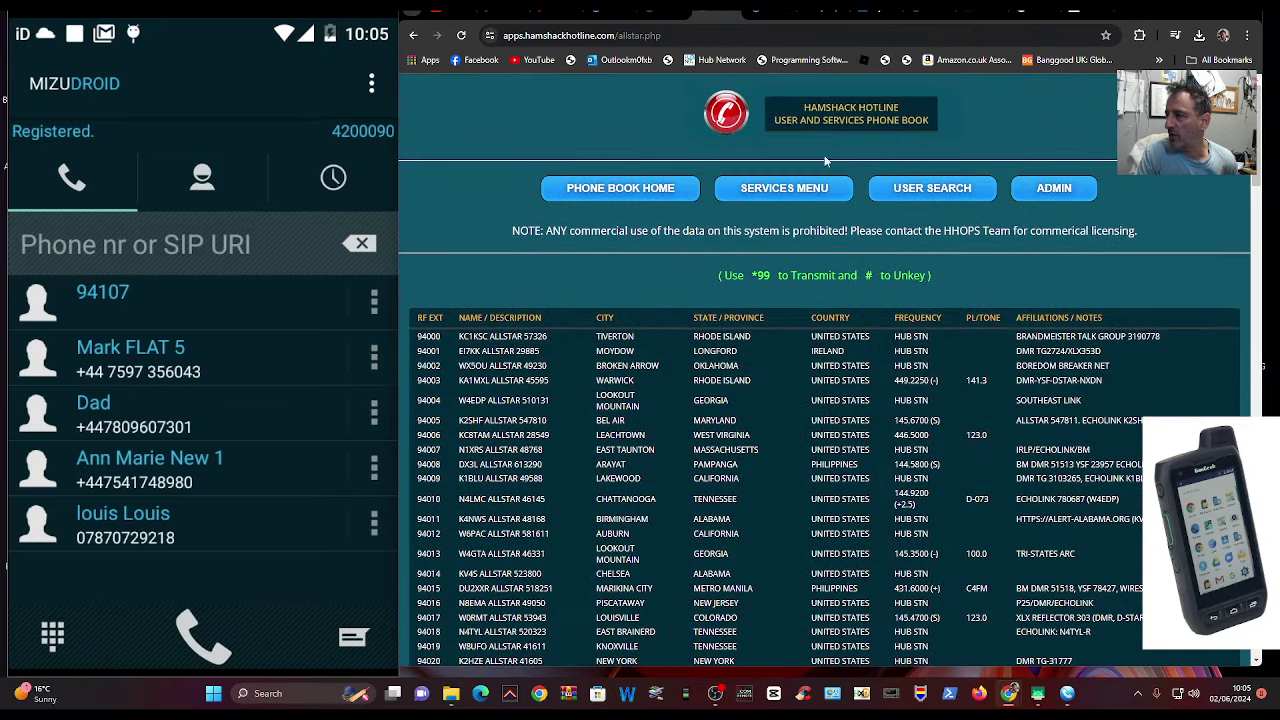
click(666, 13)
scroll(759, 176, up, 5)
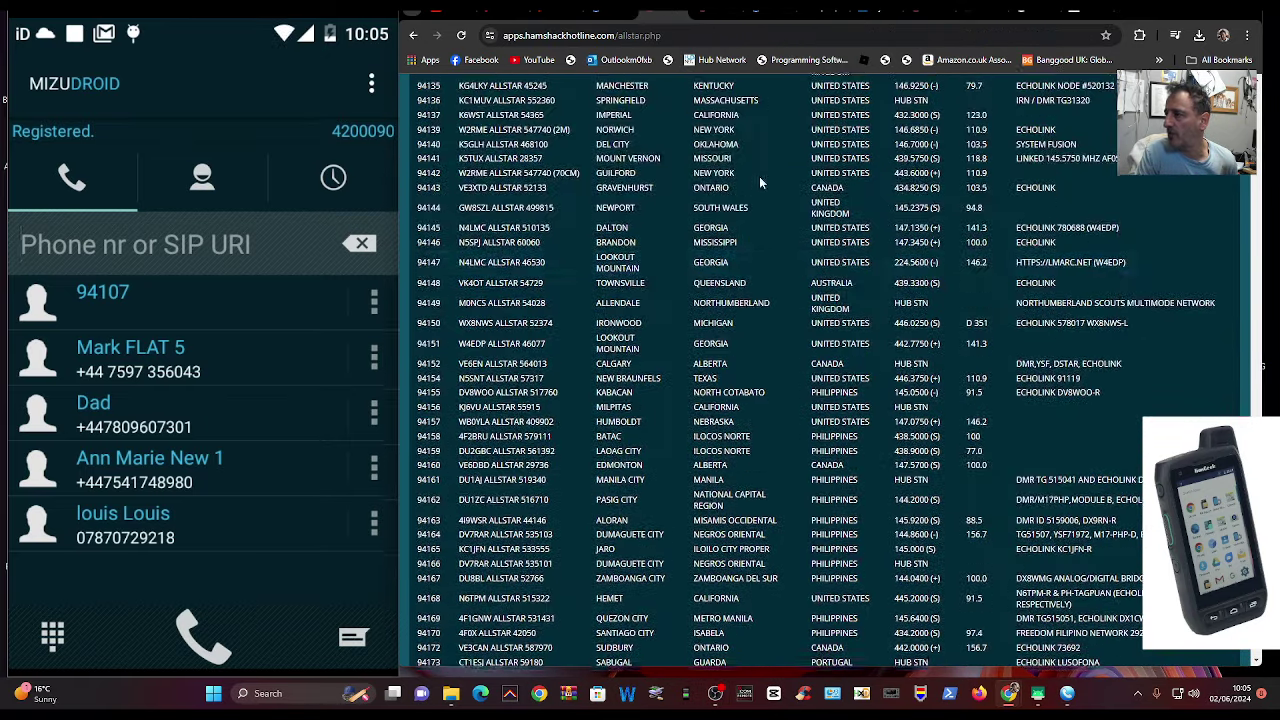
scroll(1096, 605, down, 10)
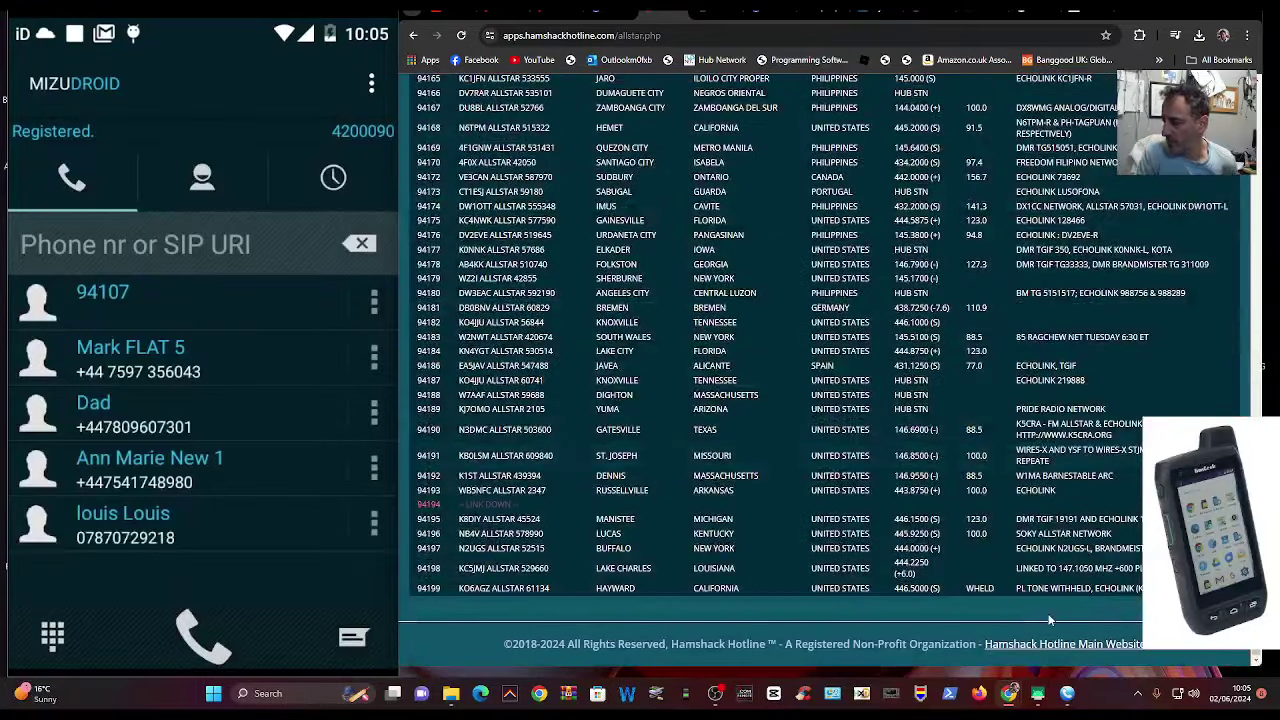
click(1062, 646)
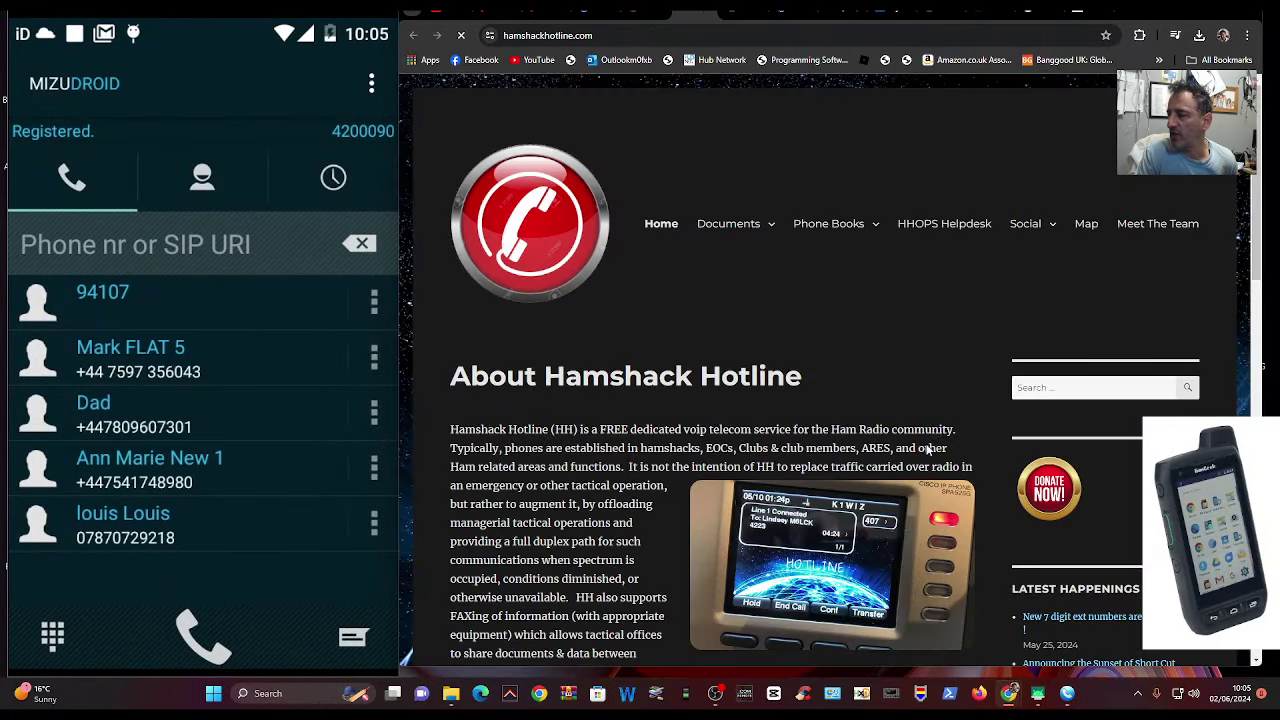
scroll(928, 450, down, 2)
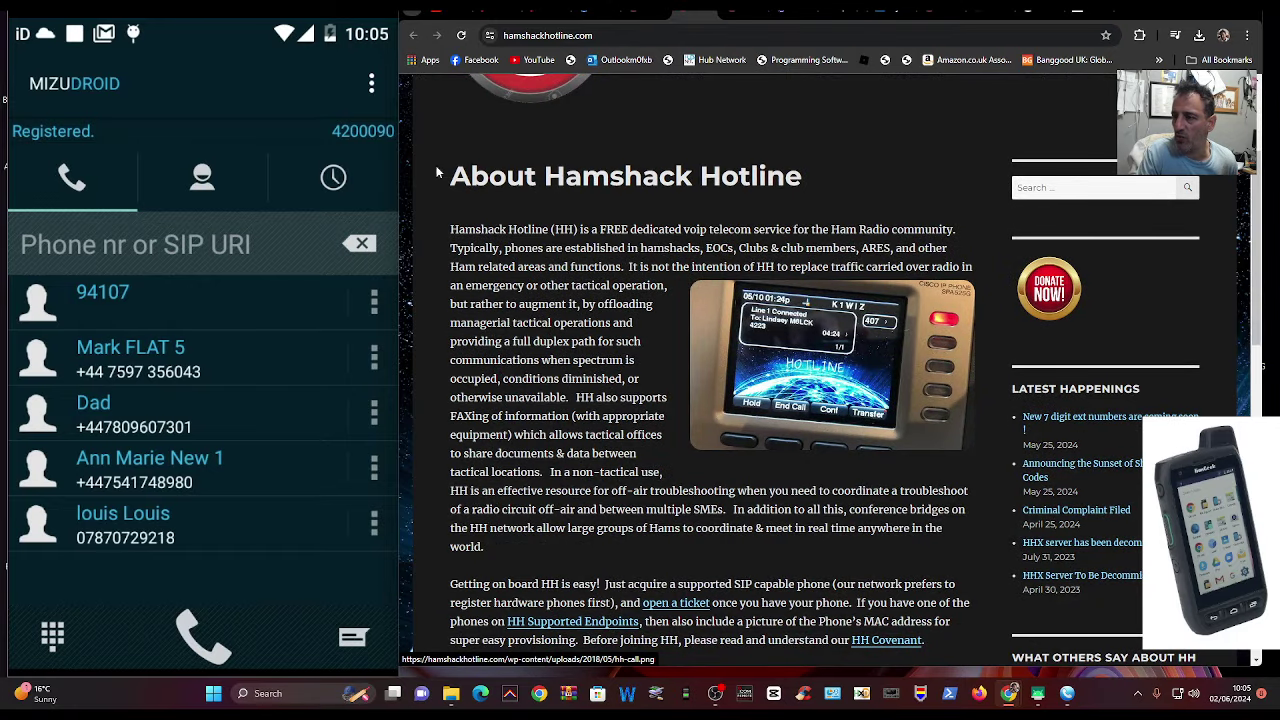
Bring up the Hams Over IP website and look over its home page.
click(993, 12)
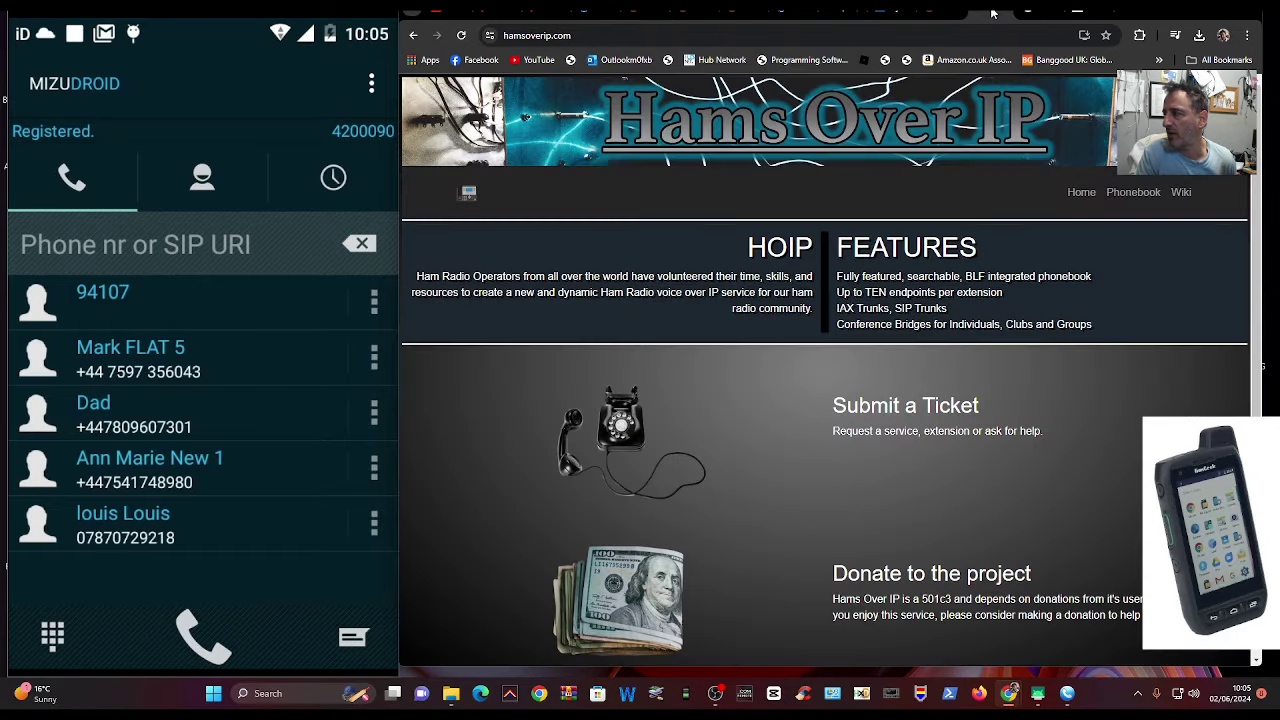
scroll(957, 307, down, 5)
scroll(1065, 305, up, 5)
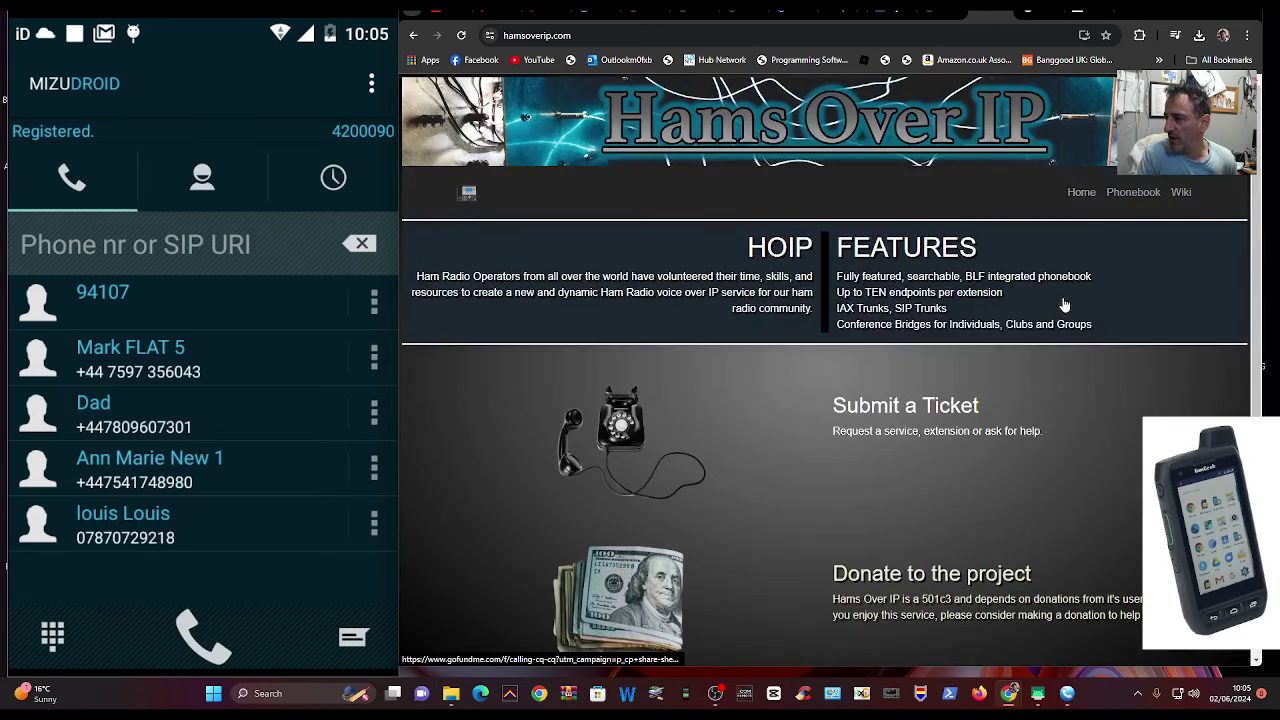